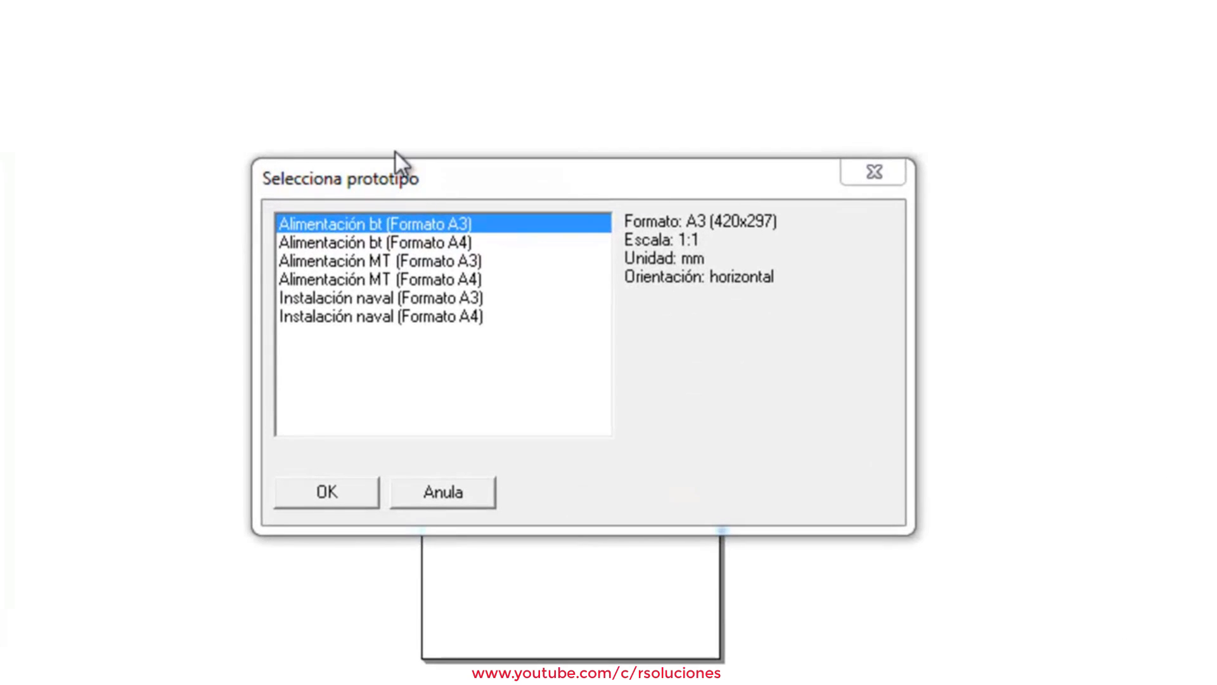
Select the Alimentación bt (Formato A4) prototype in the Selecciona prototipo list
left_click(428, 242)
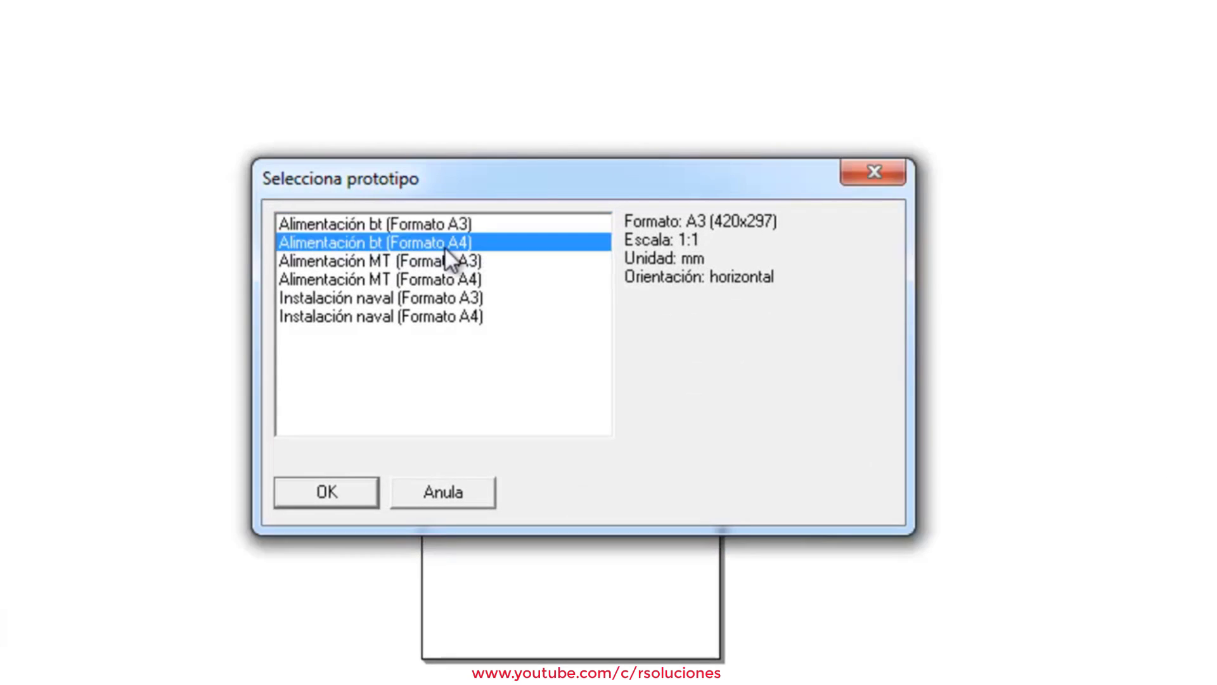
left_click(474, 279)
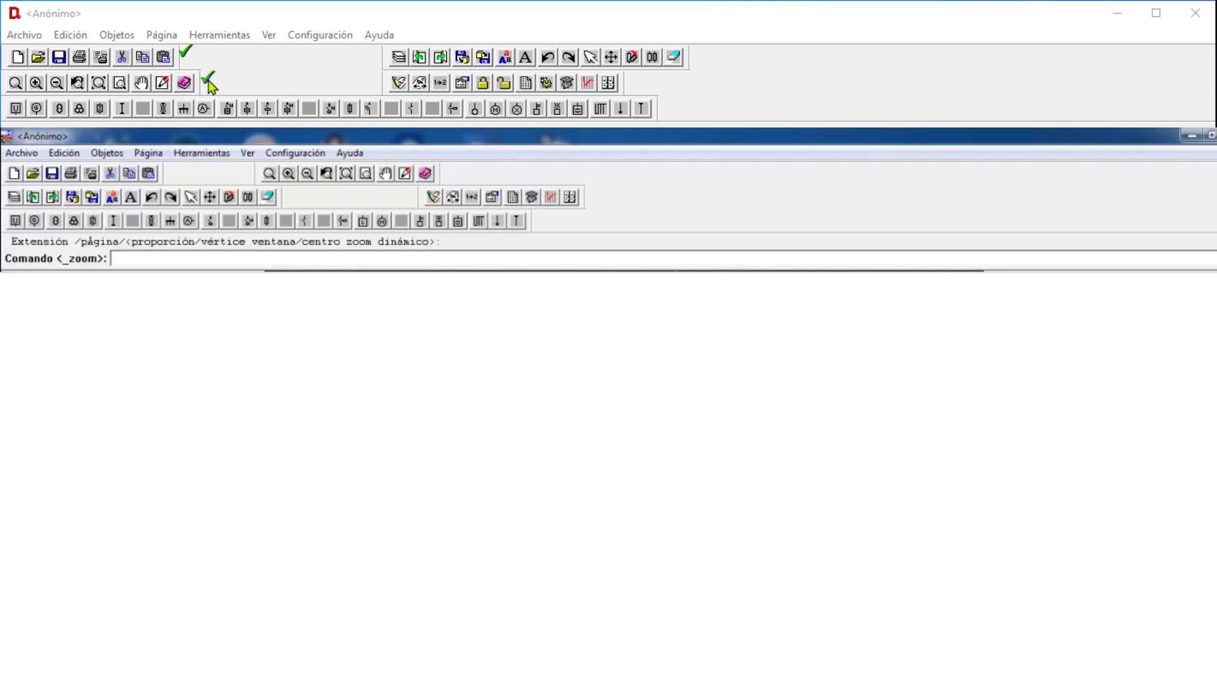
left_click(698, 55)
left_click_drag(217, 96, 301, 126)
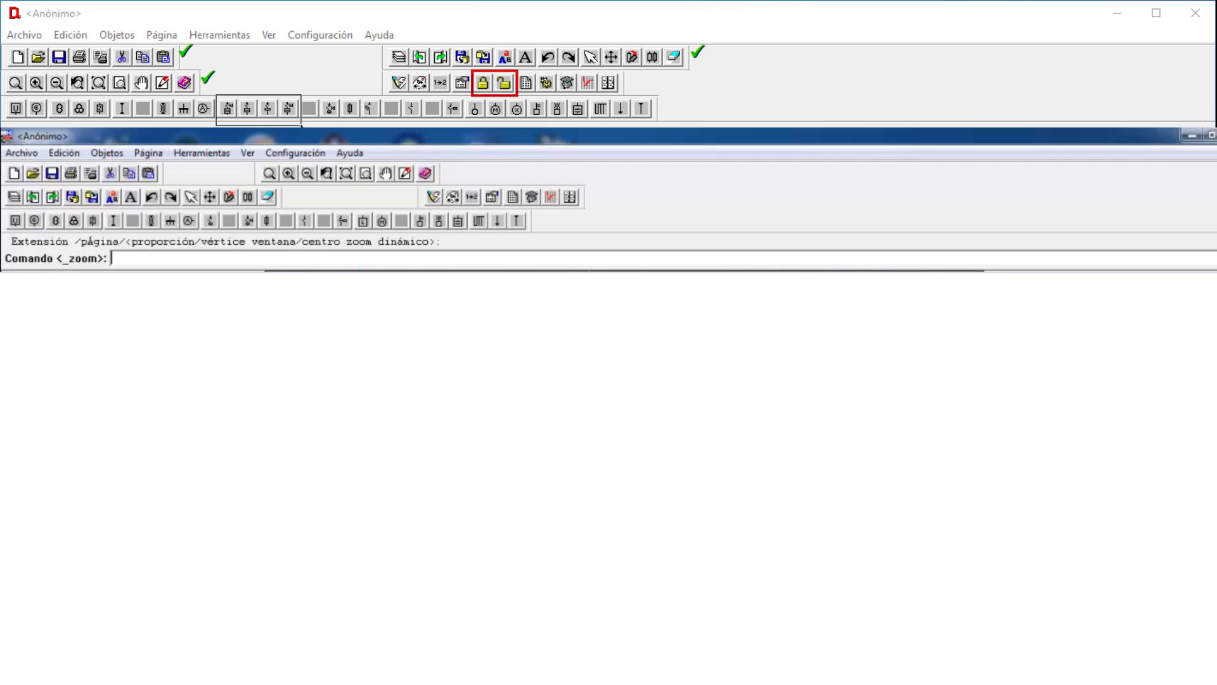
left_click_drag(301, 125, 301, 126)
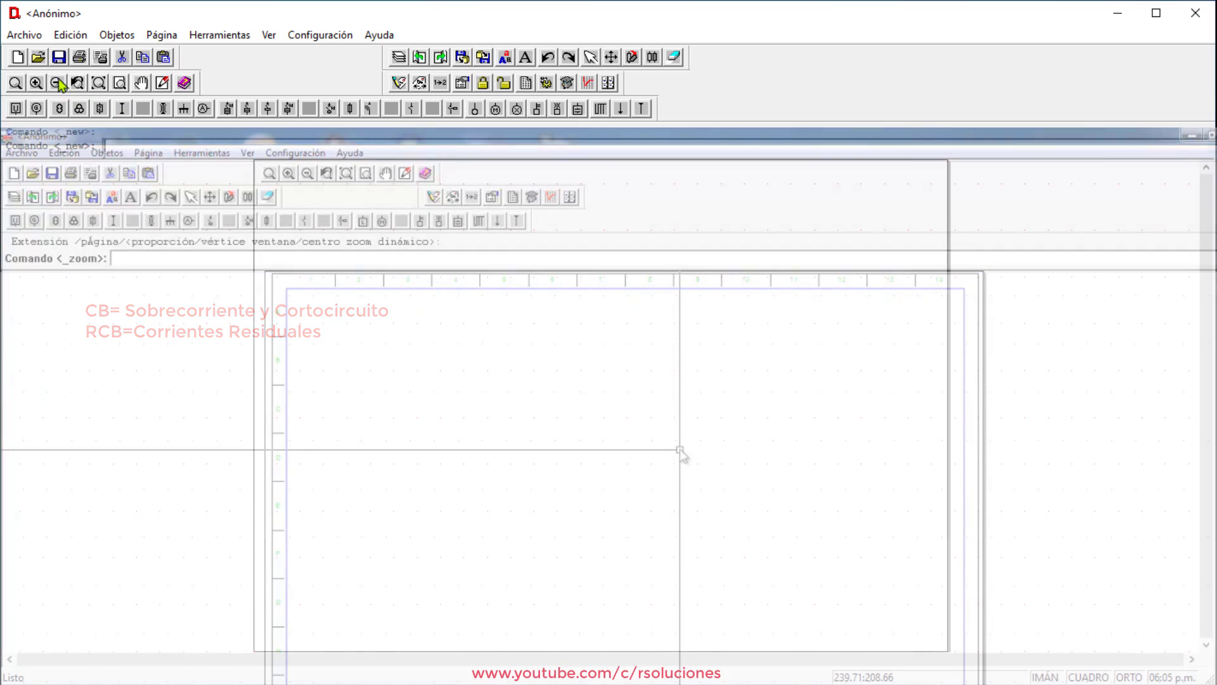
Show the Archivo menu with its file and prototype commands
left_click(38, 38)
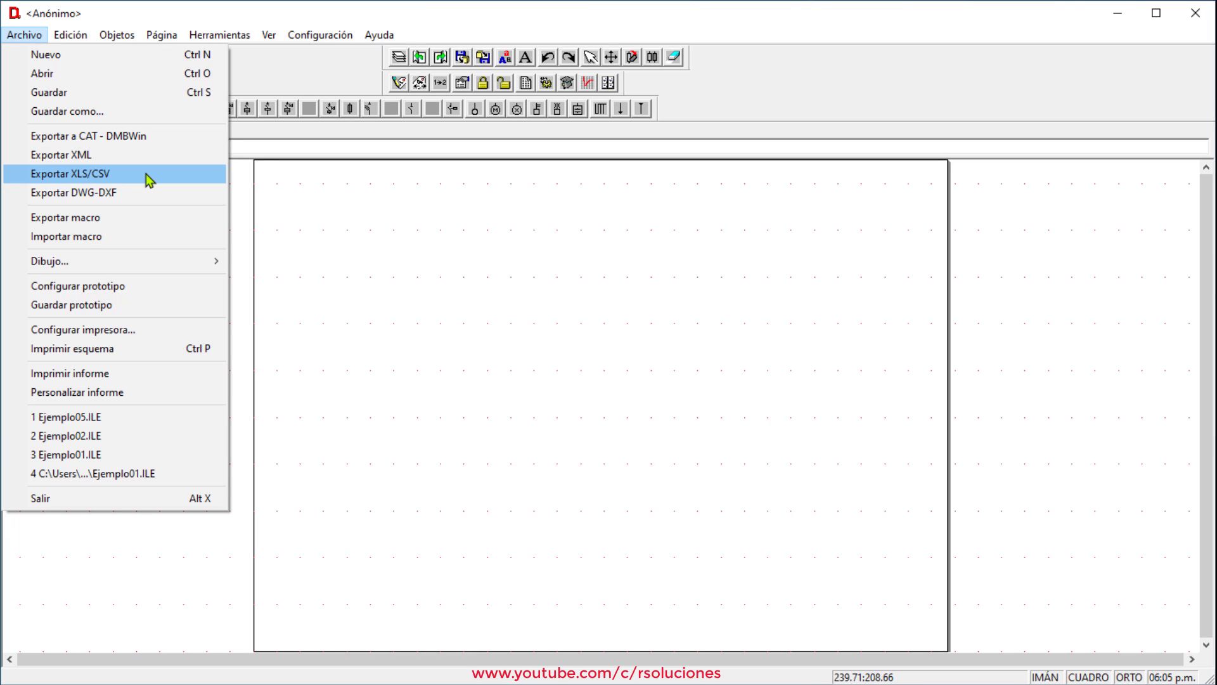
Create a new drawing from the Esquema libre, alimentación en BT (Form. A4) prototype
mouse_move(82, 30)
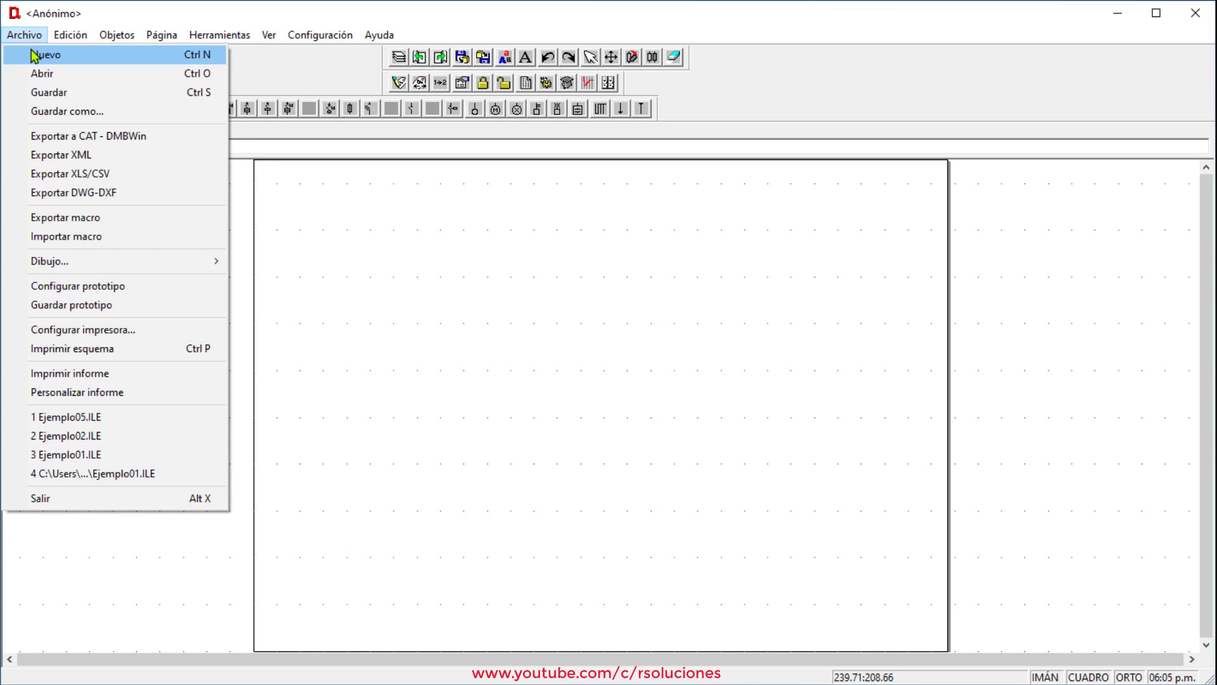
left_click(33, 55)
left_click_drag(582, 244, 584, 209)
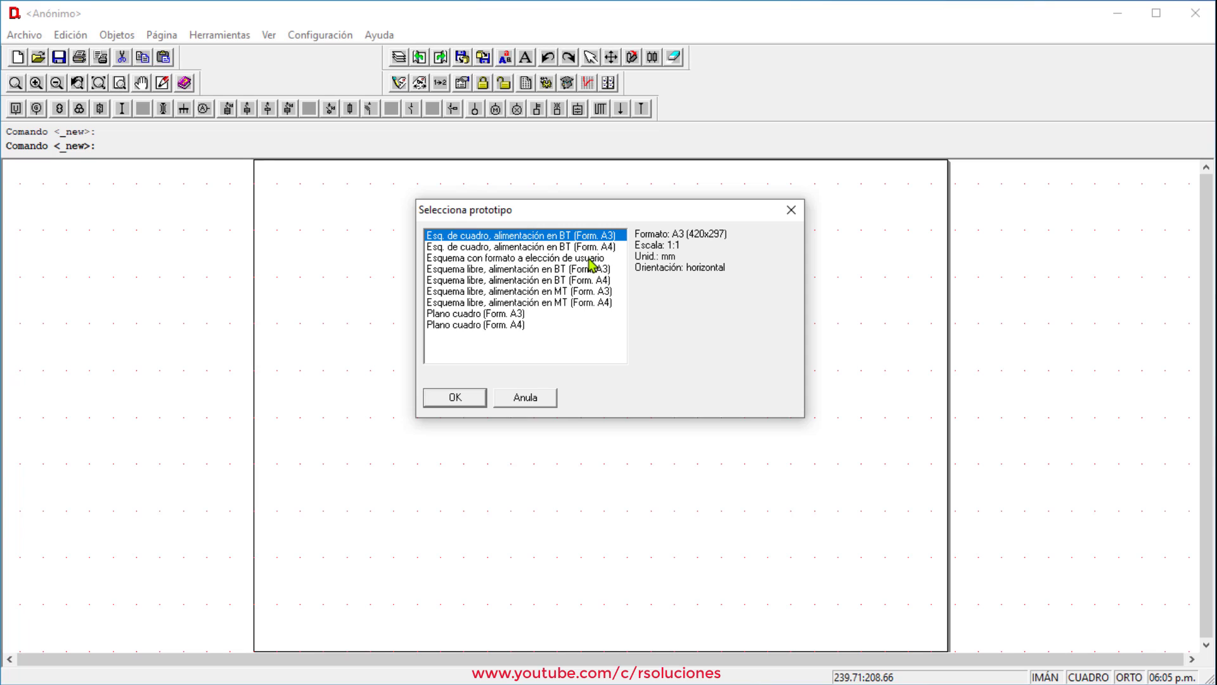
left_click(548, 282)
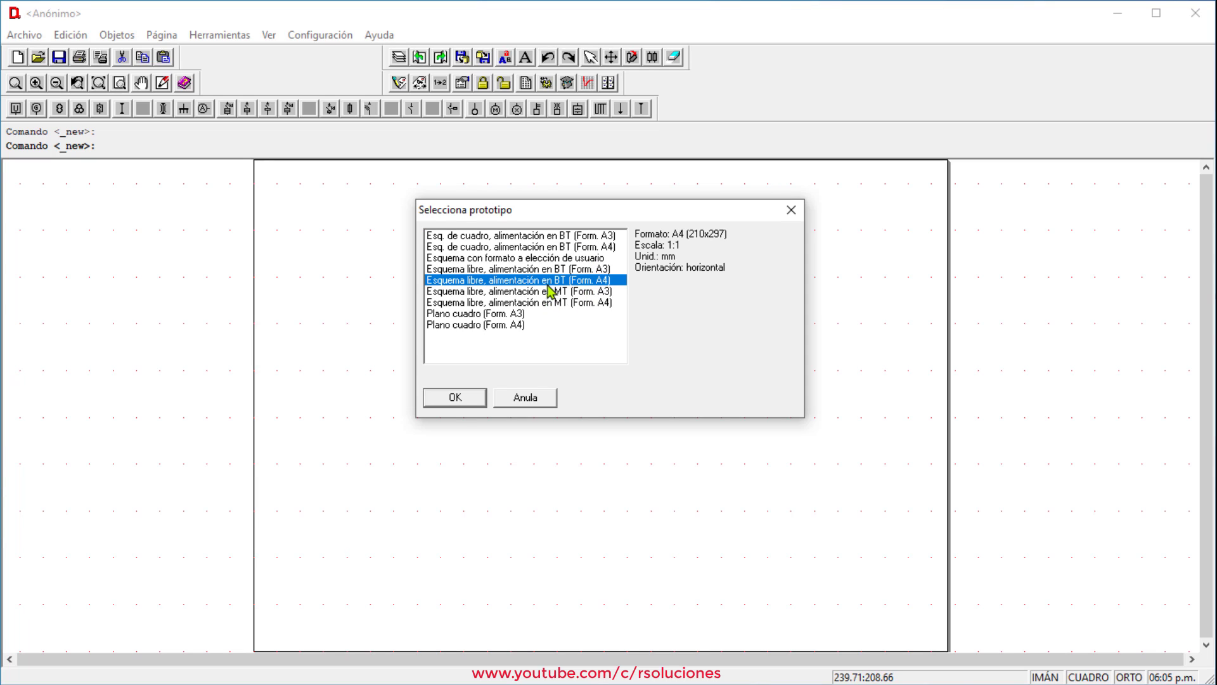
left_click(455, 401)
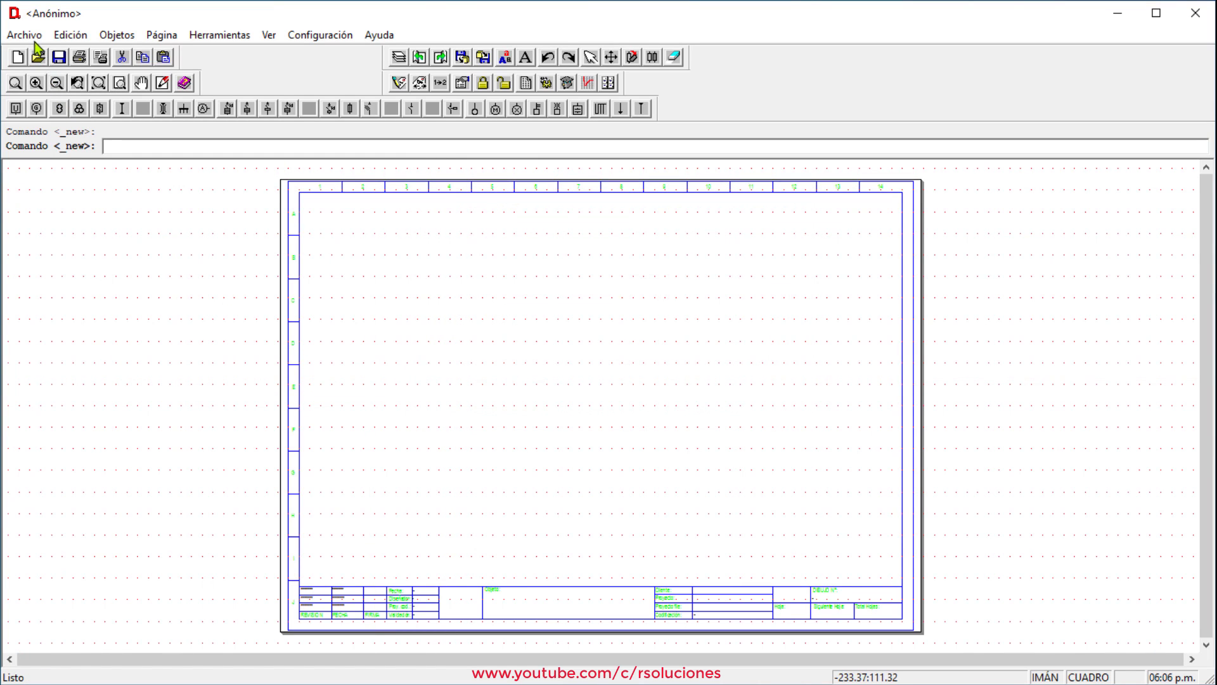
left_click(33, 36)
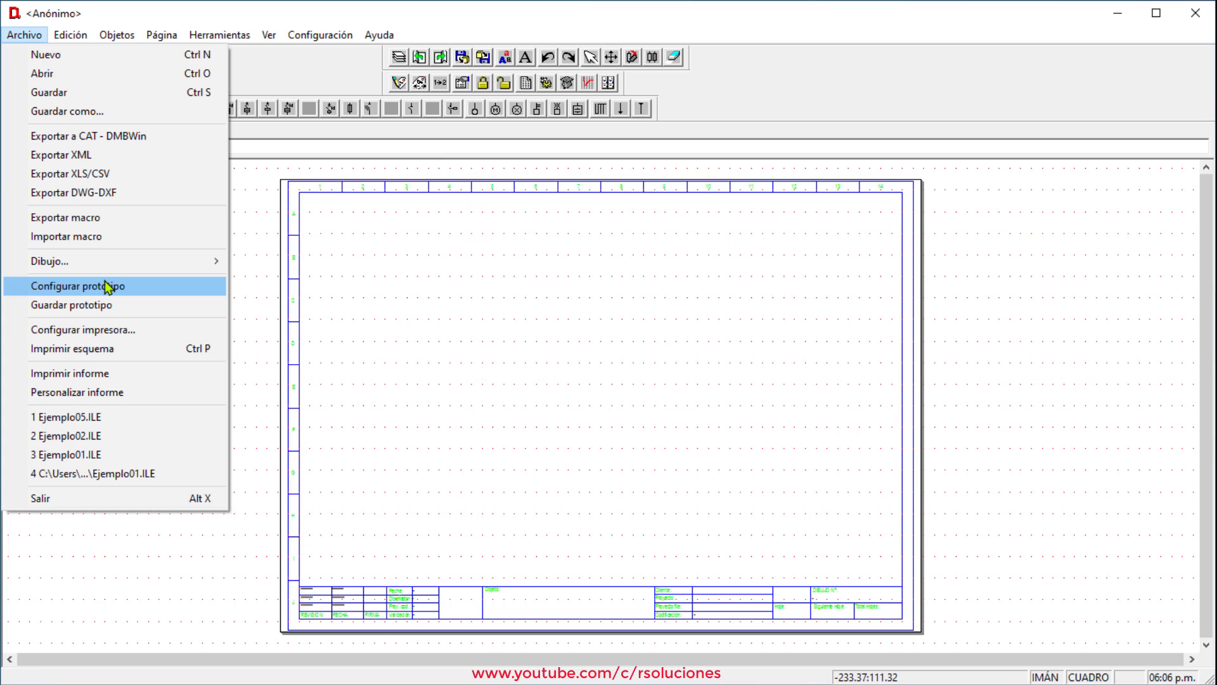
In Configurar prototipo, set the Circuito defaults to L2L3 at 60 Hz
left_click(108, 287)
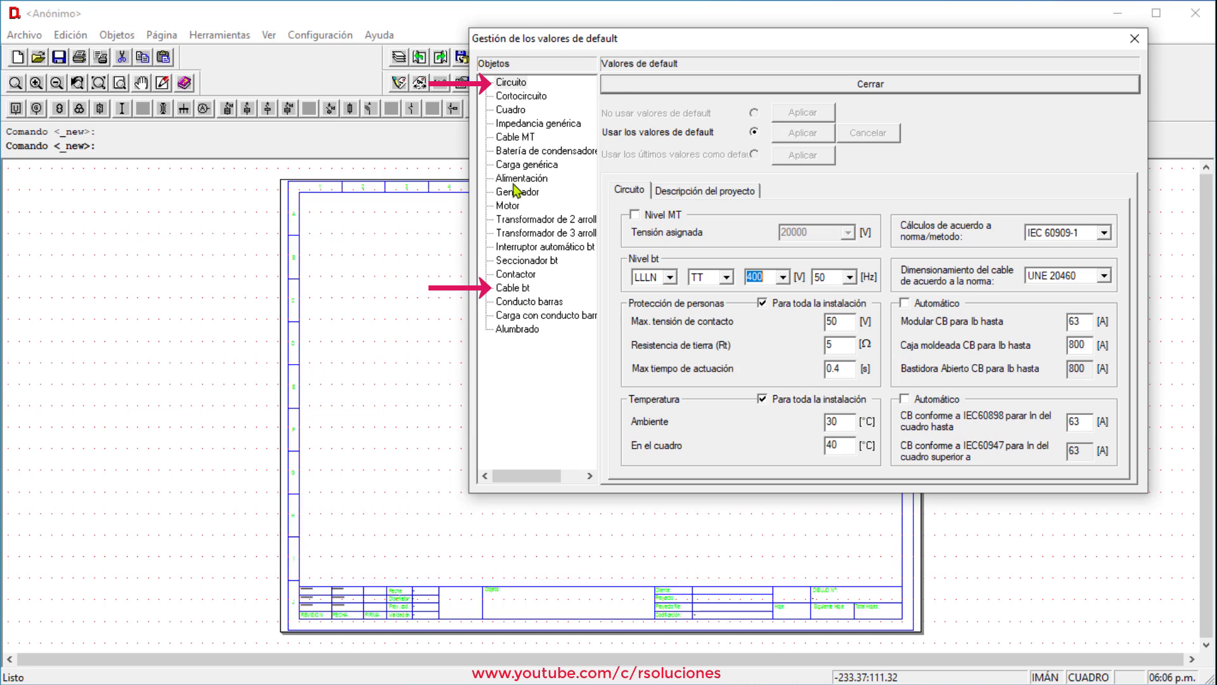
left_click(516, 86)
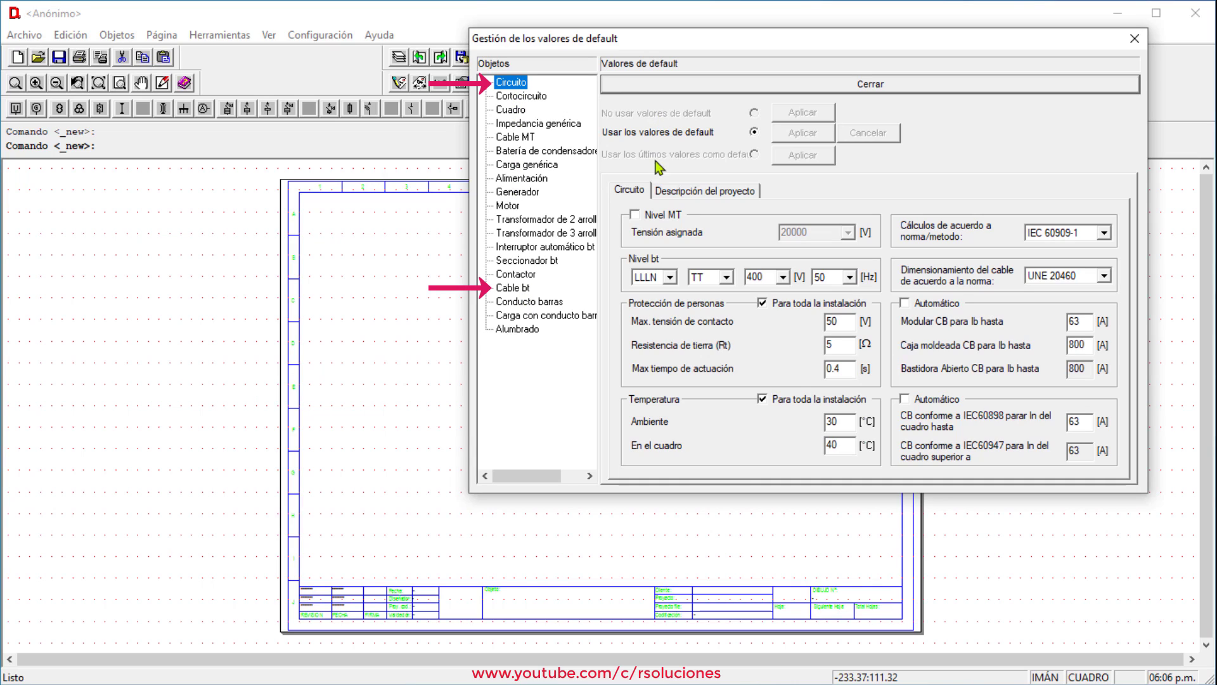
left_click(668, 279)
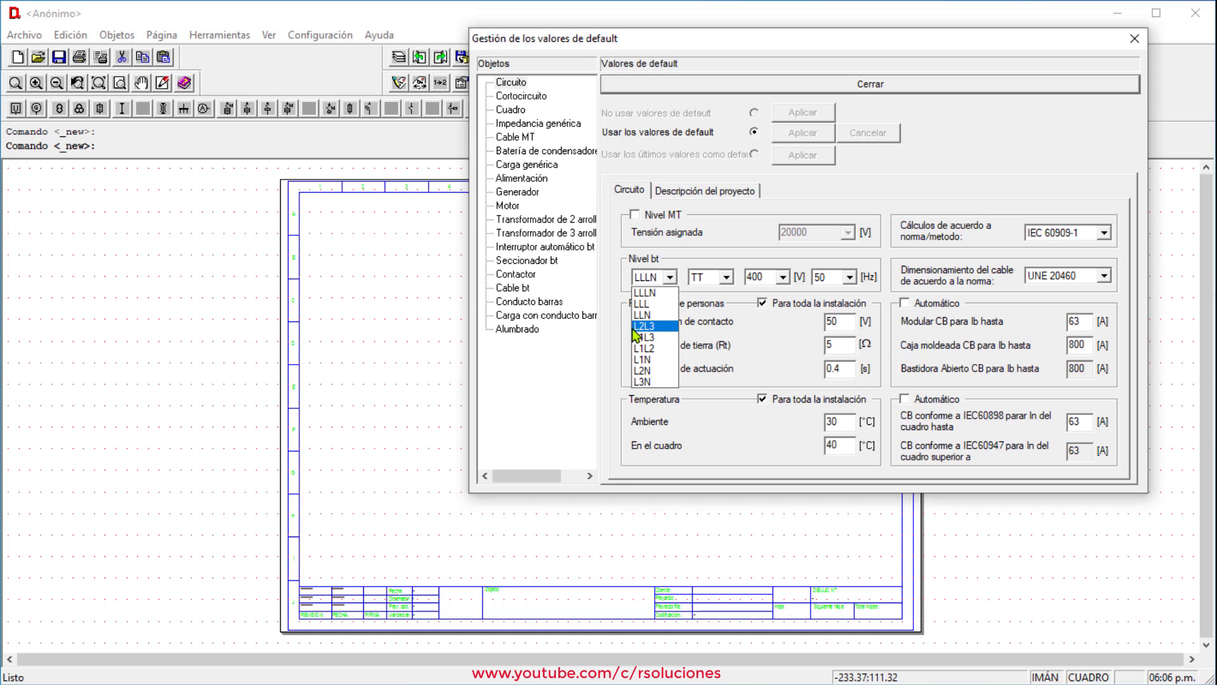
left_click(653, 326)
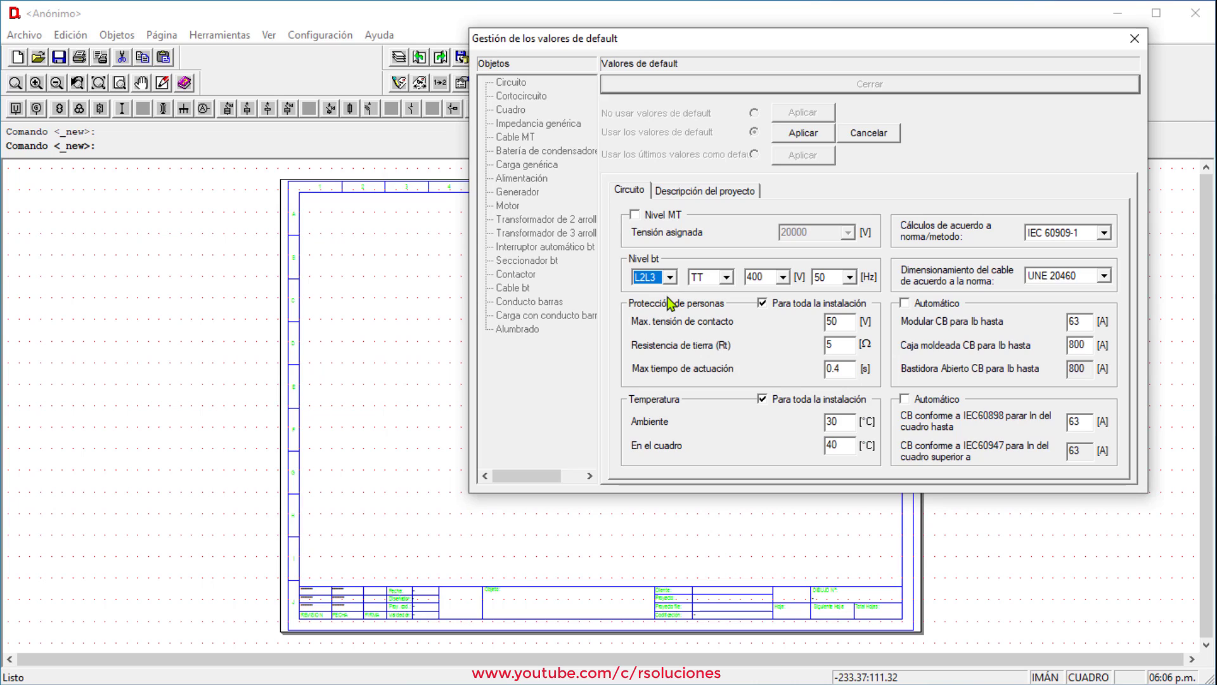
left_click(850, 279)
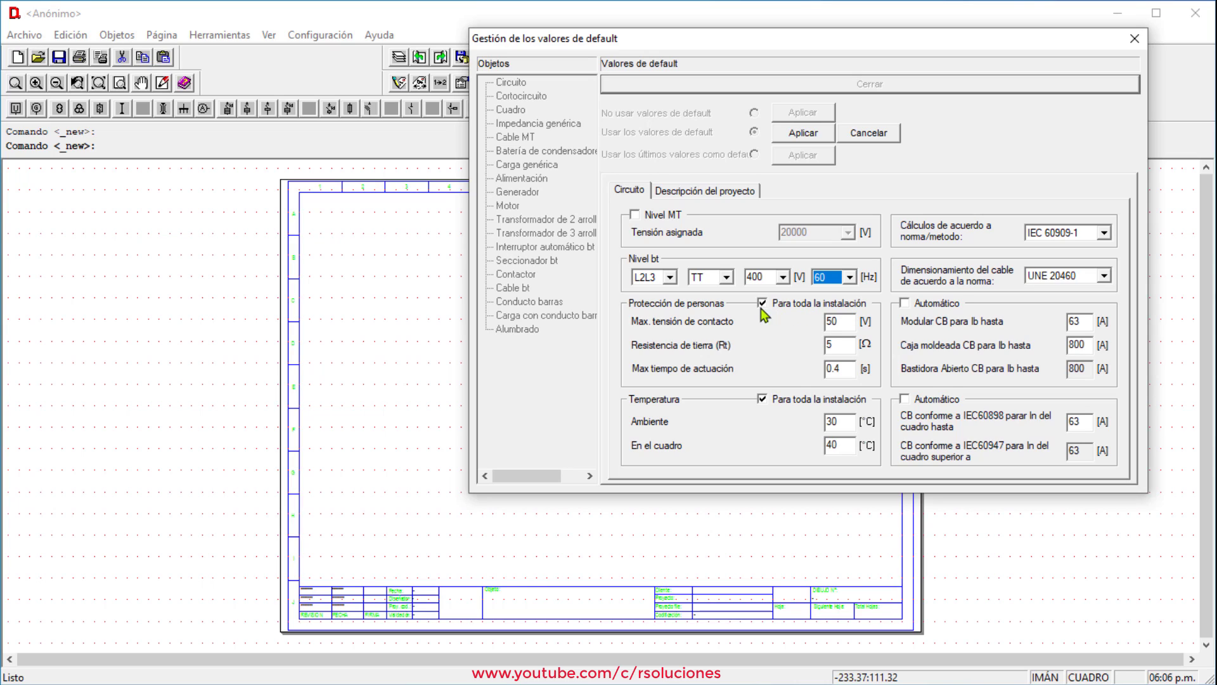
left_click(714, 189)
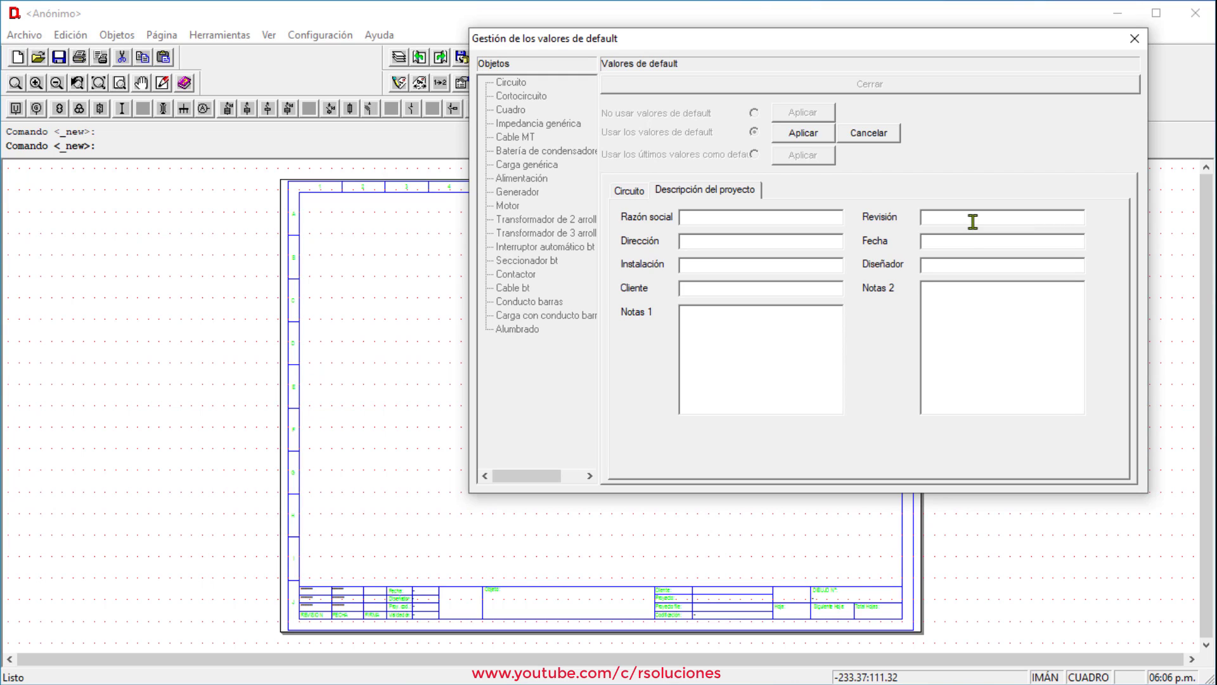
Enter the reviser's name in Revisión and the designer's name in Diseñador, then apply
type("pECH")
key("BackSpace")
key("BackSpace")
key("BackSpace")
key("BackSpace")
key("Tab")
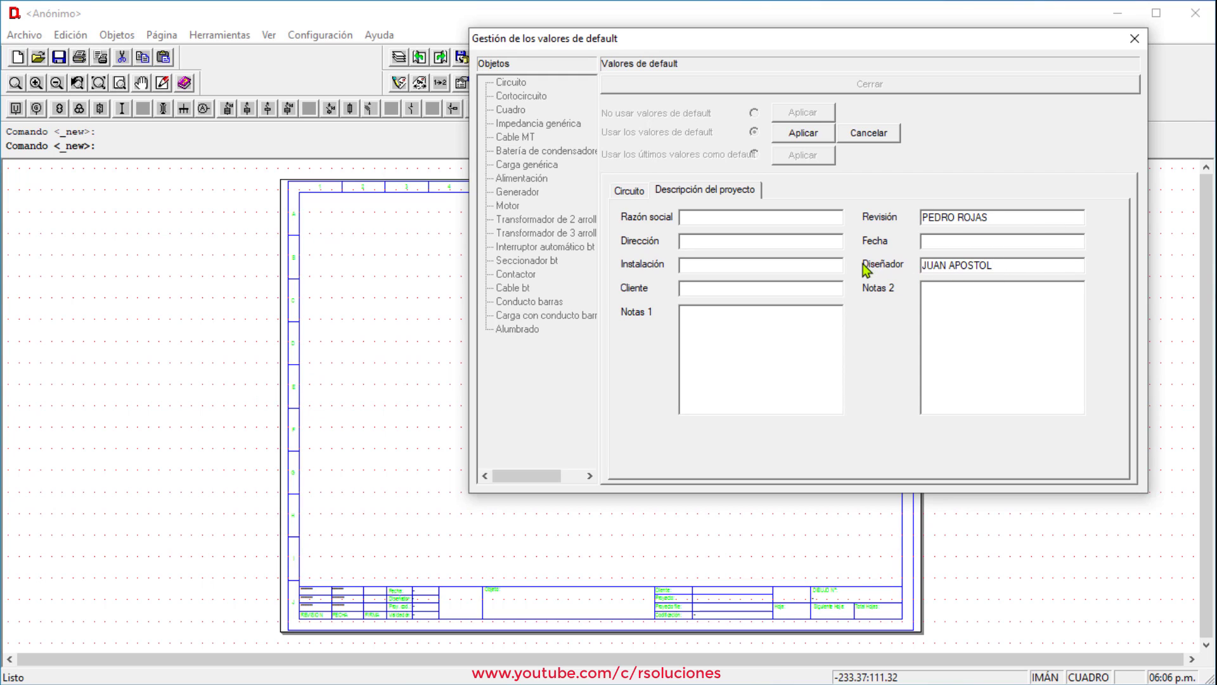
left_click(807, 136)
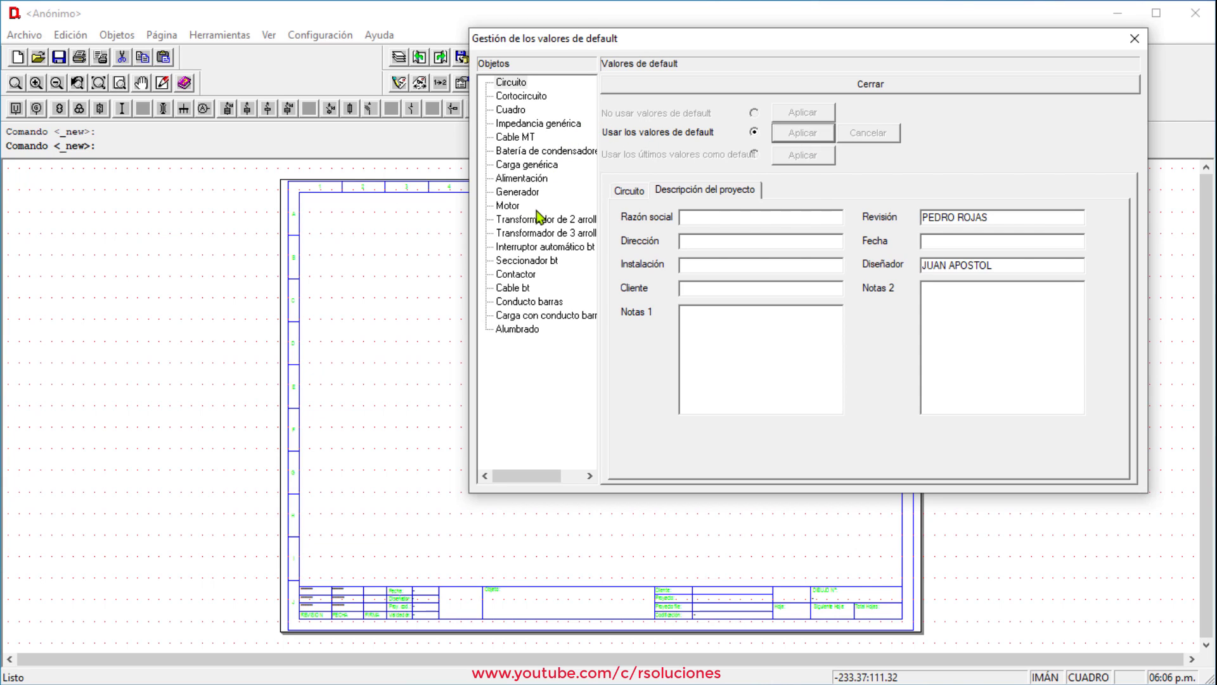
Set the Cable bt default type to Unipolar con cubierta, keeping PVC copper
left_click(529, 289)
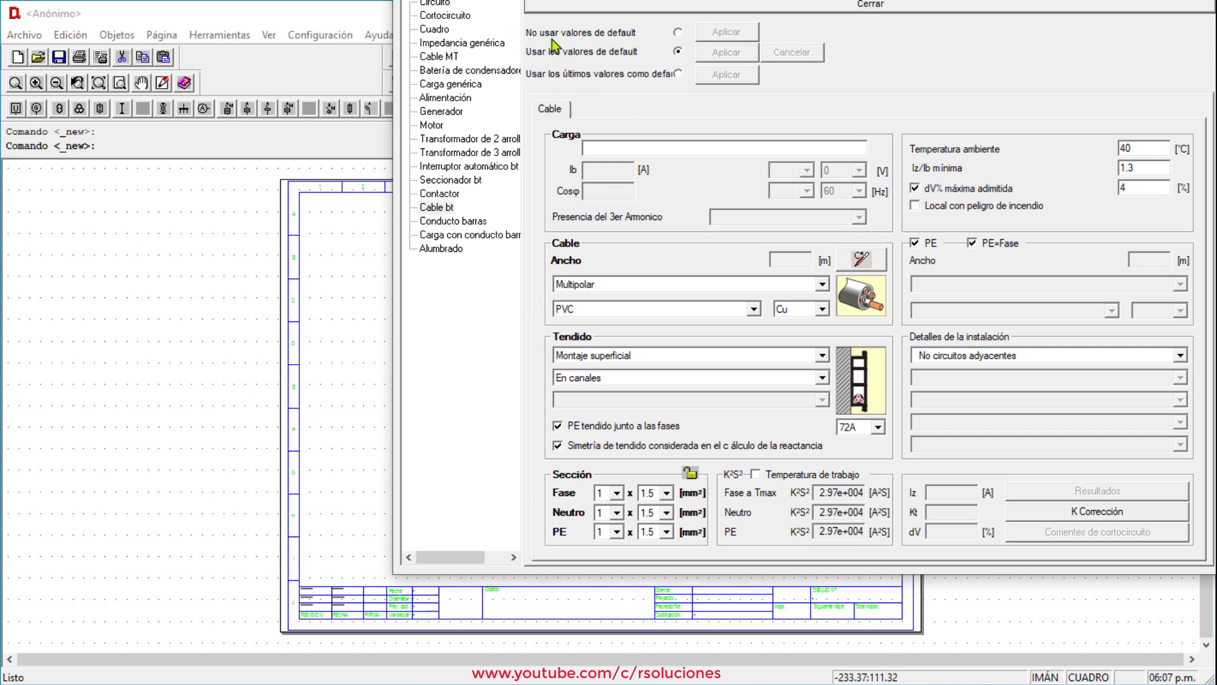
left_click_drag(518, 0, 348, 37)
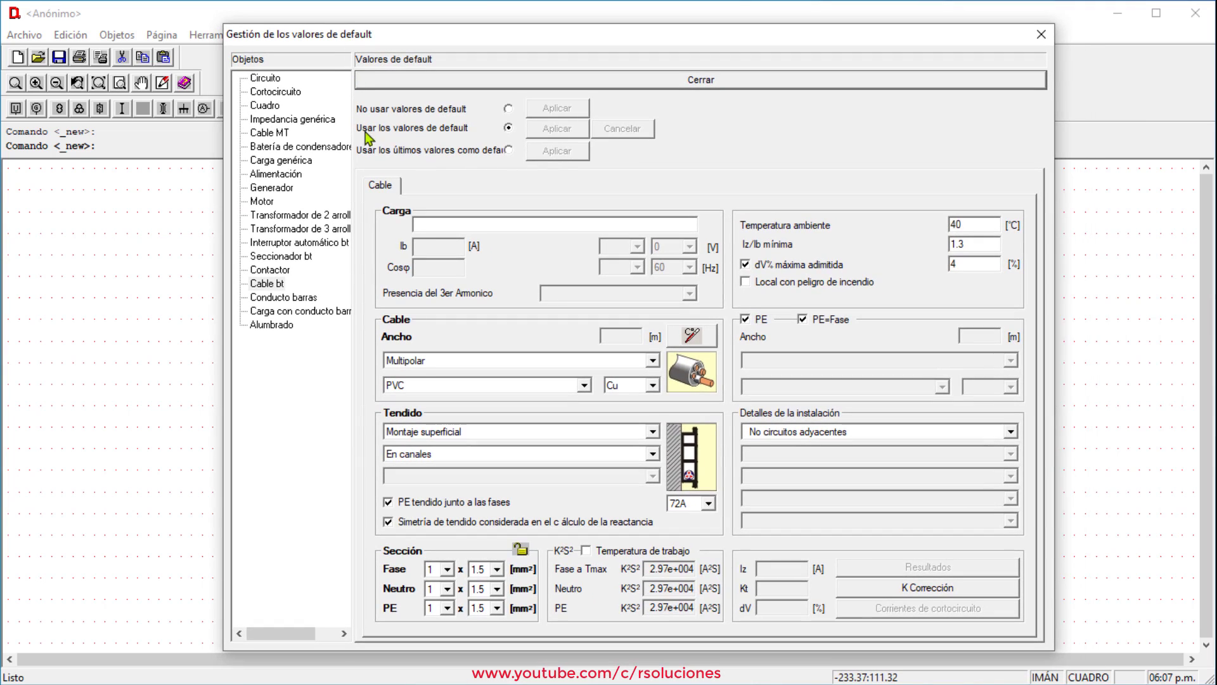
left_click(656, 363)
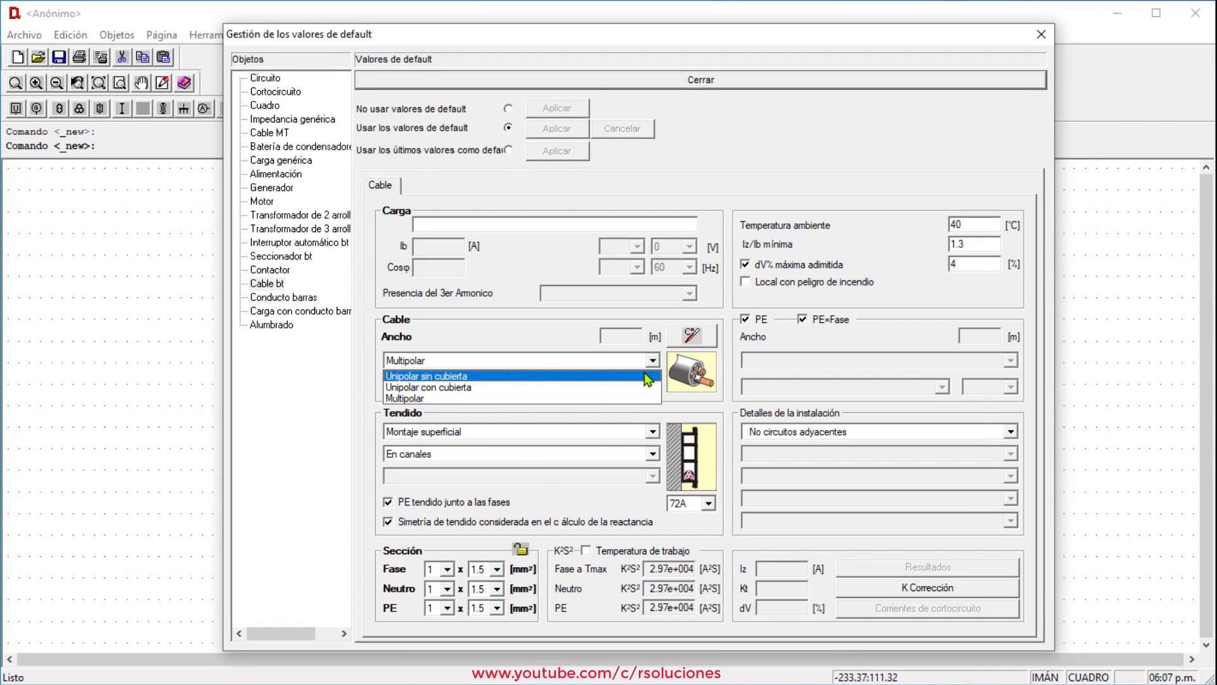
left_click(647, 388)
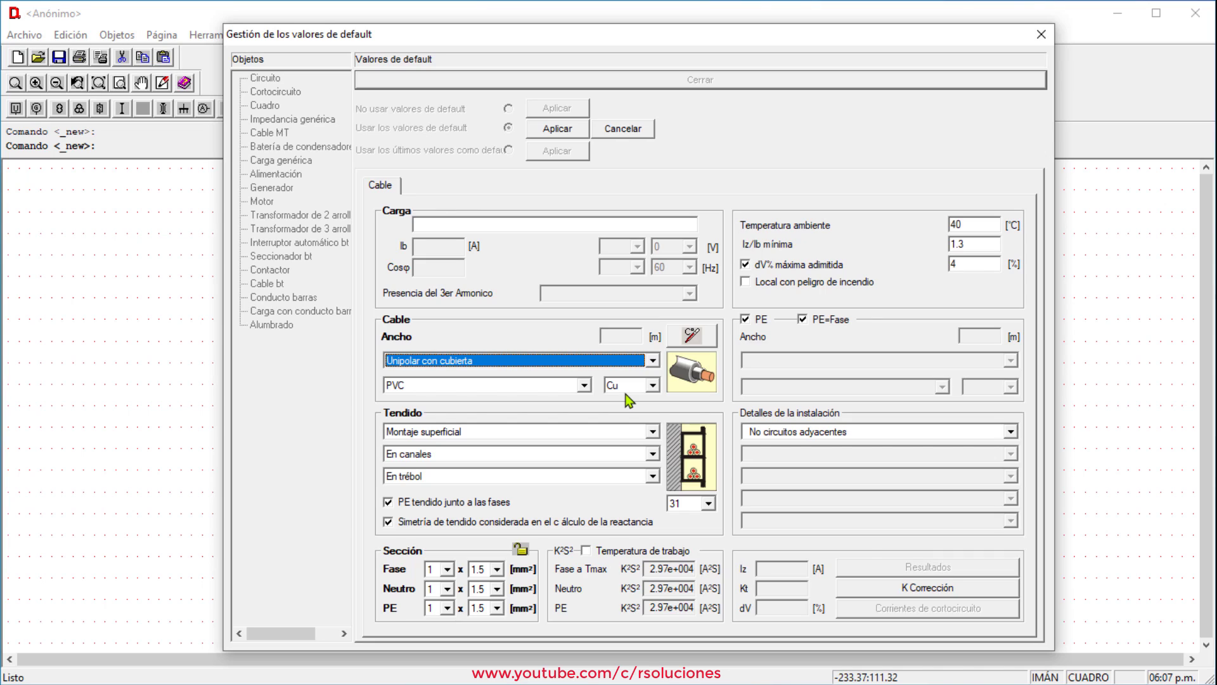
Set cable laying to Empotrada en la estructura in circular protective conduits, apply and close
left_click(653, 432)
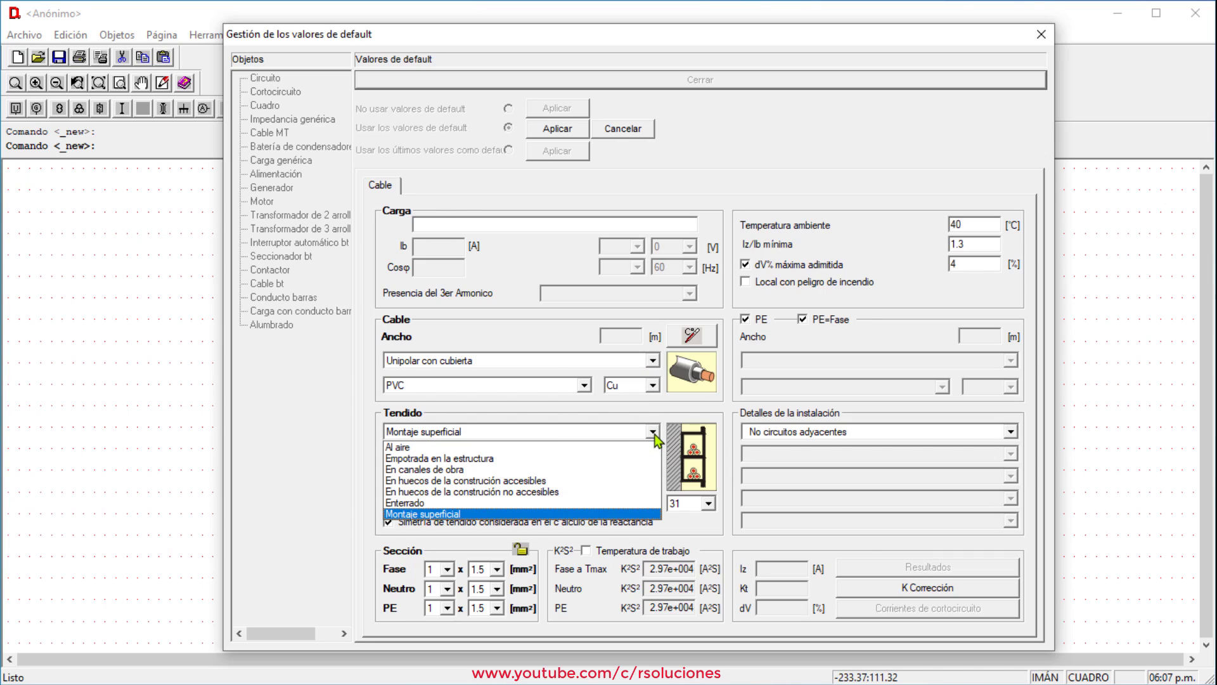
left_click(610, 461)
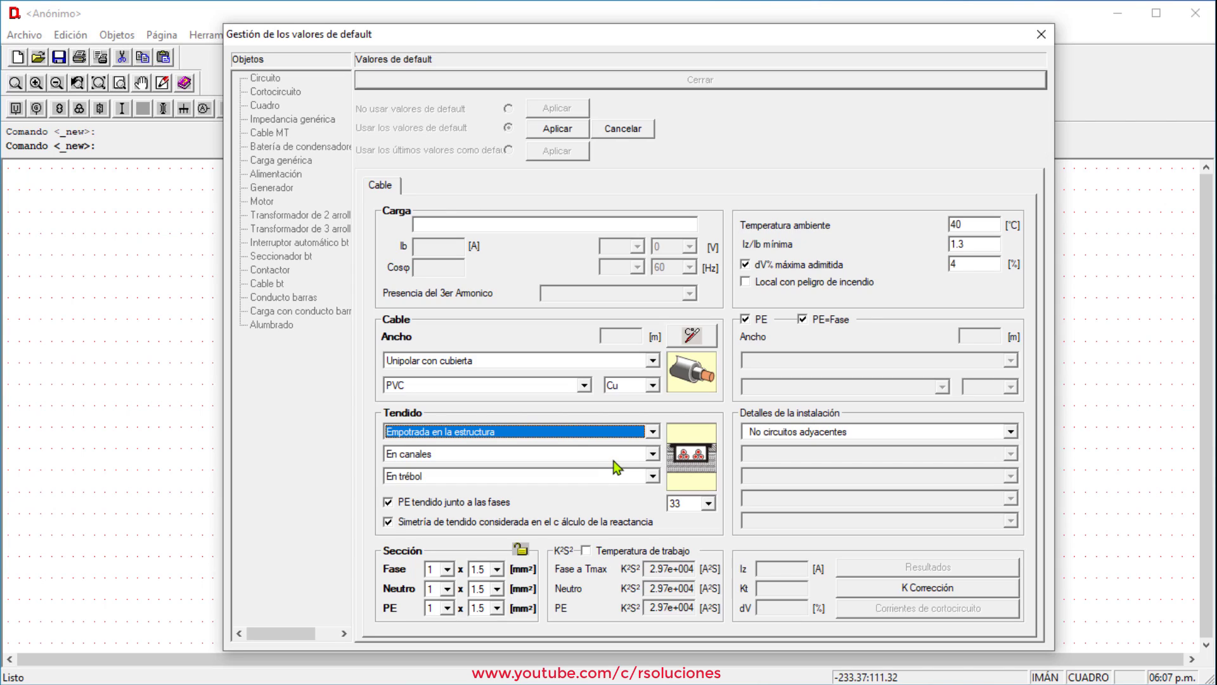
left_click(652, 453)
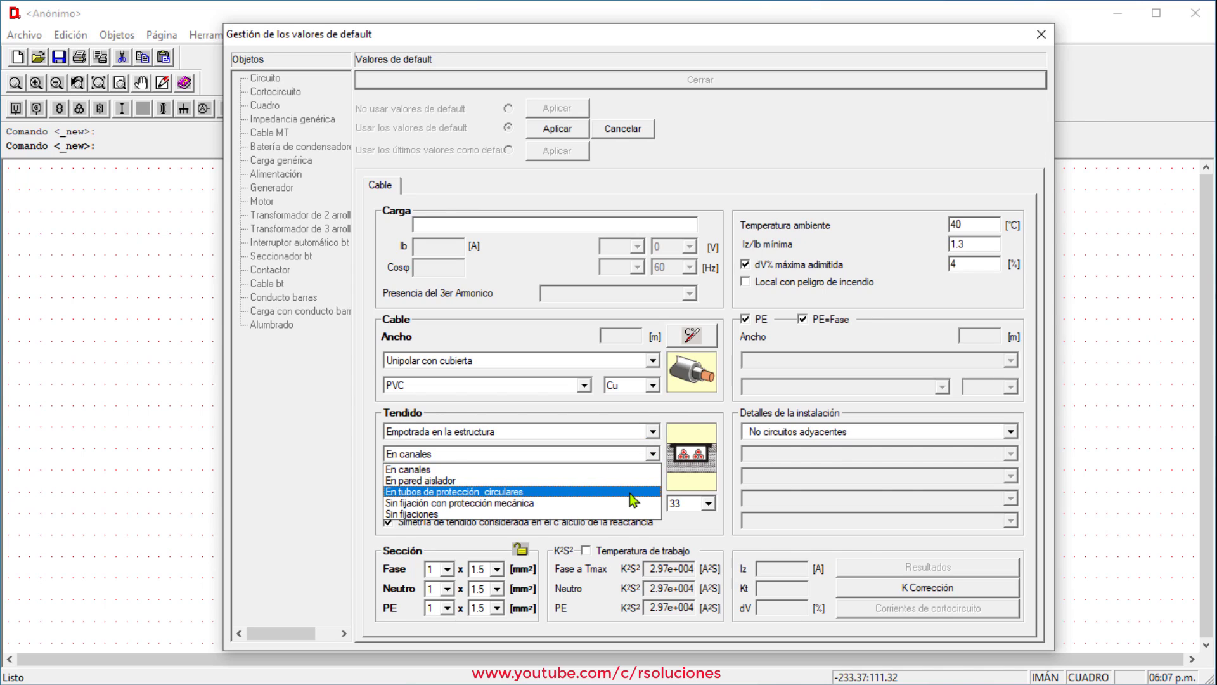
left_click(632, 491)
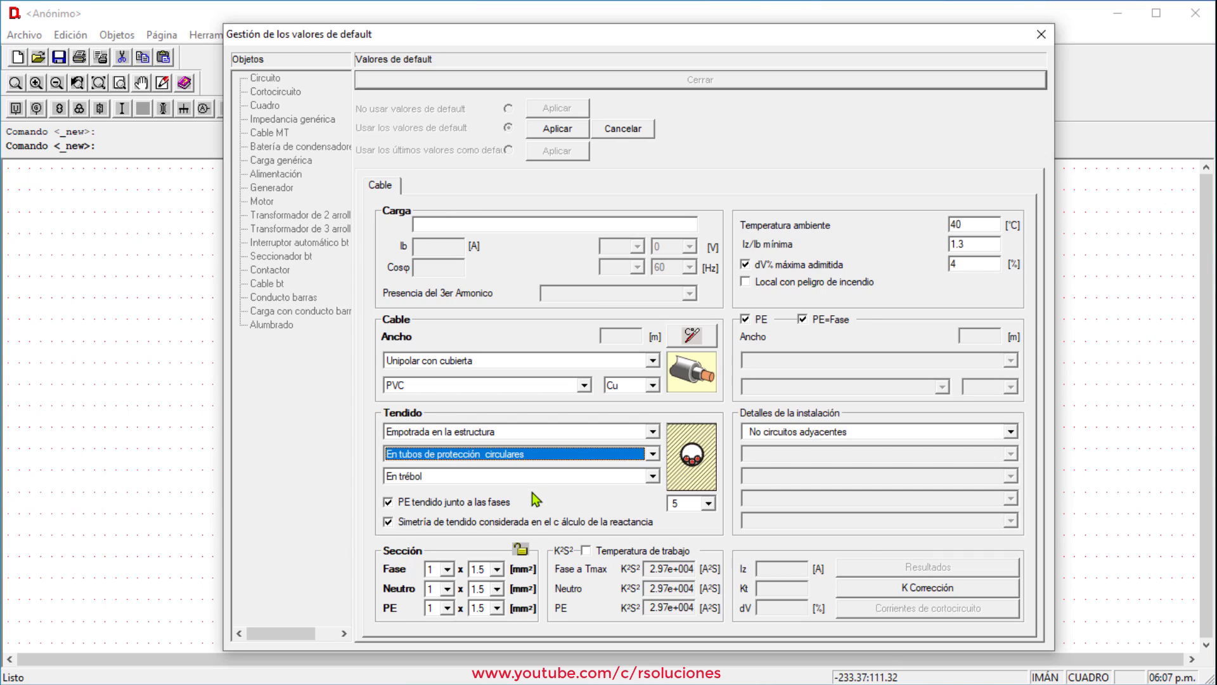
left_click(557, 136)
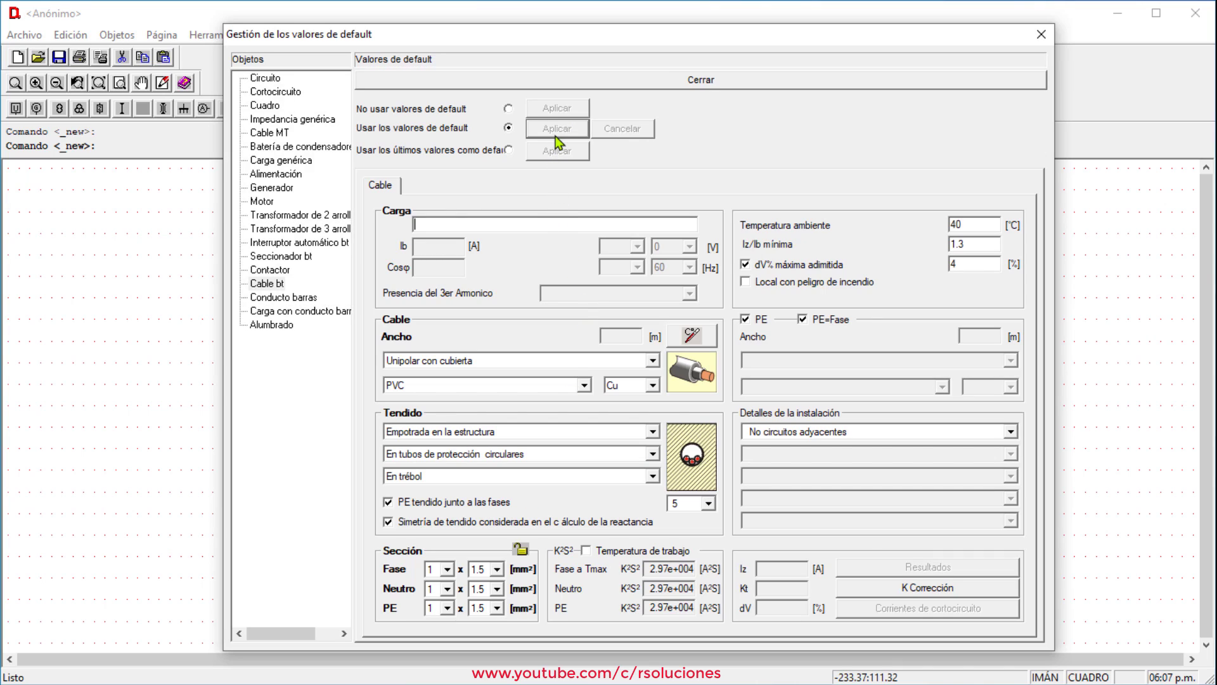
left_click(690, 83)
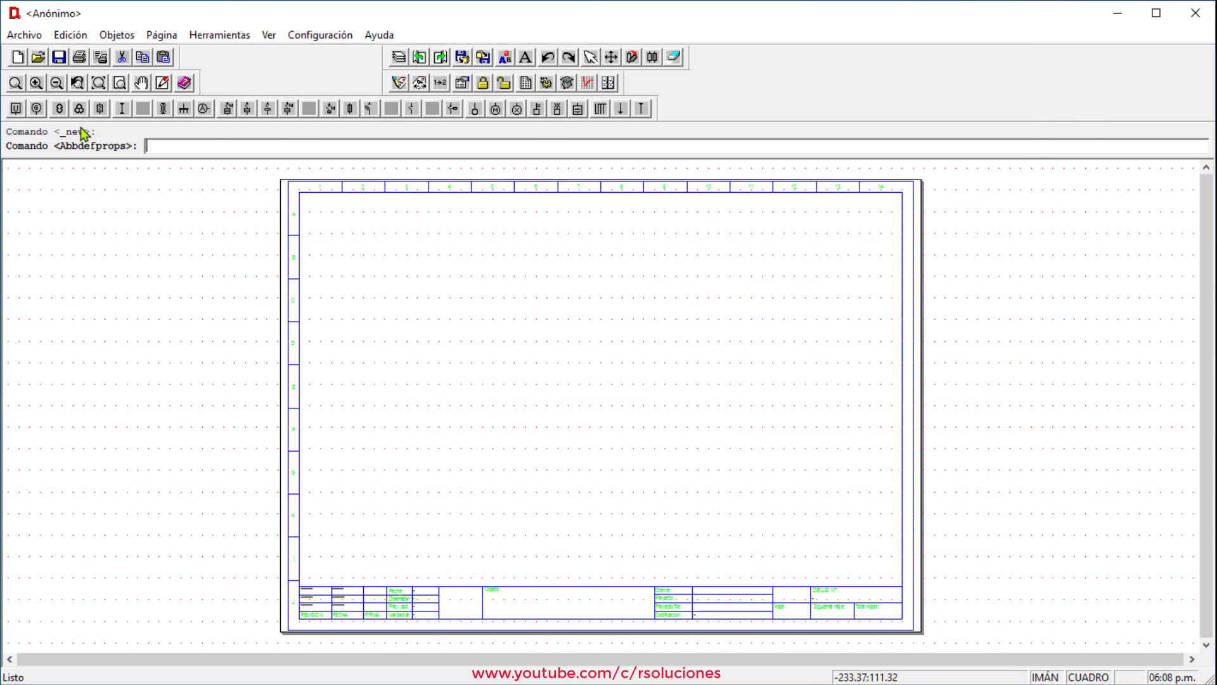
Save the current setup as a new prototype named 'Esquema 60Hz BT (A4)'
left_click(28, 38)
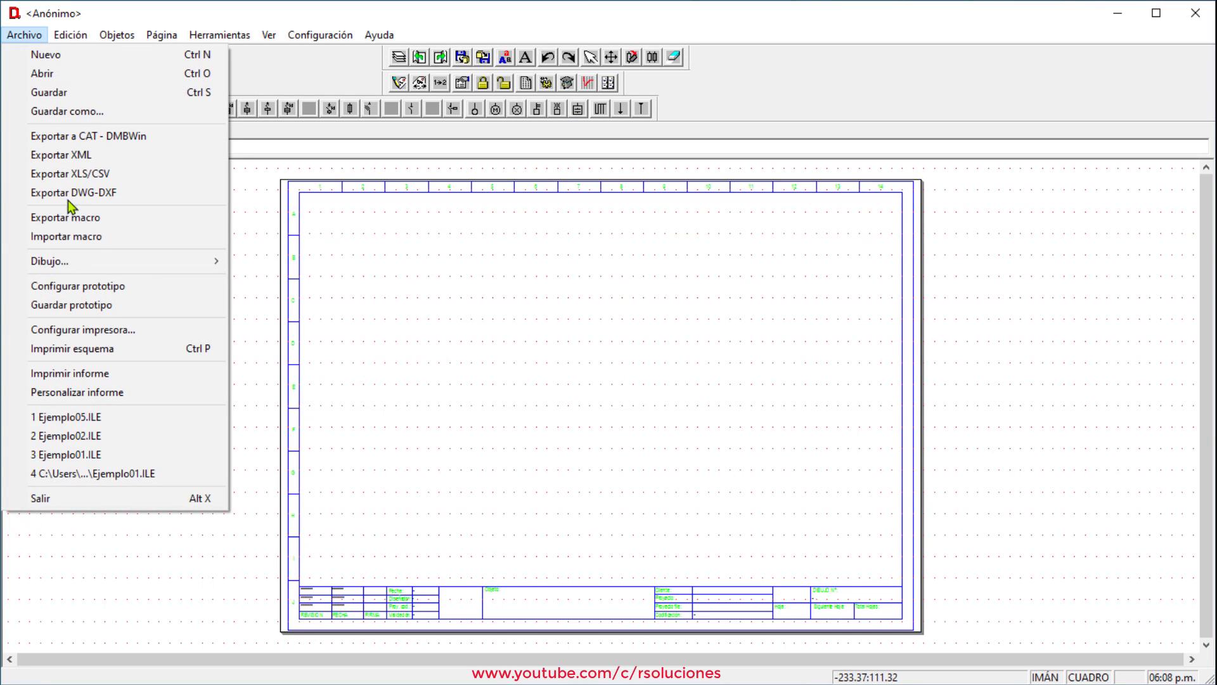
left_click(101, 305)
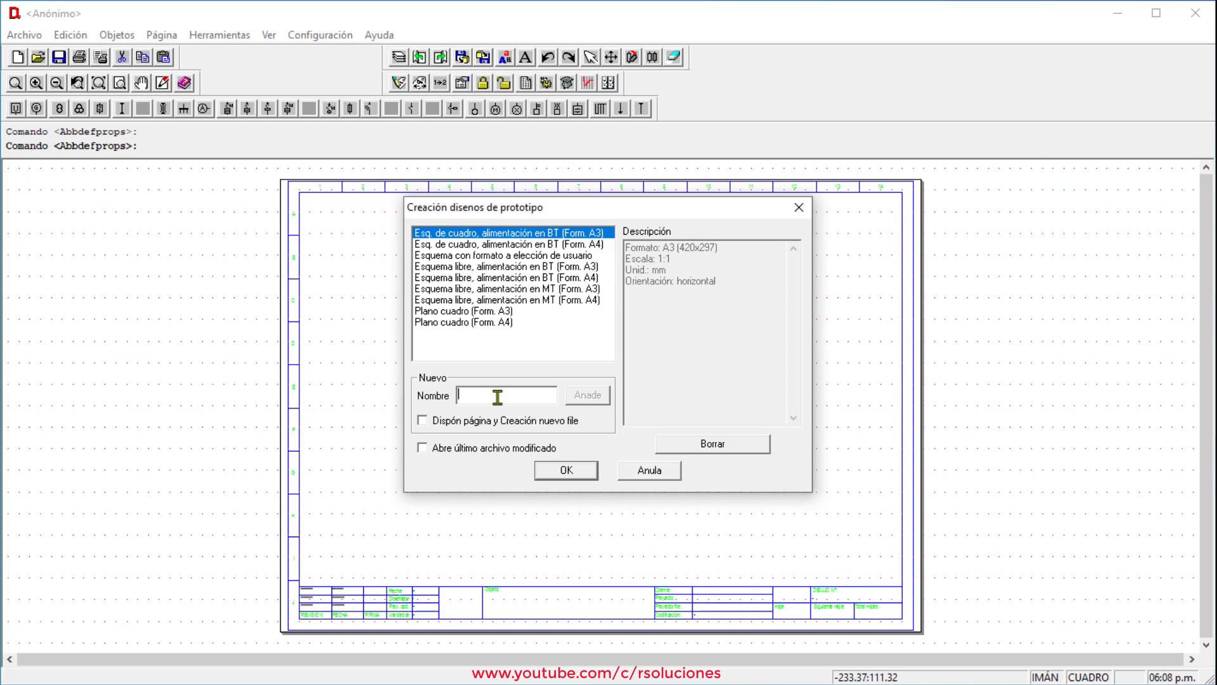
type("Esquema 60Hz BT (4")
key("BackSpace")
type("a")
key("BackSpace")
type("A4)")
left_click(597, 398)
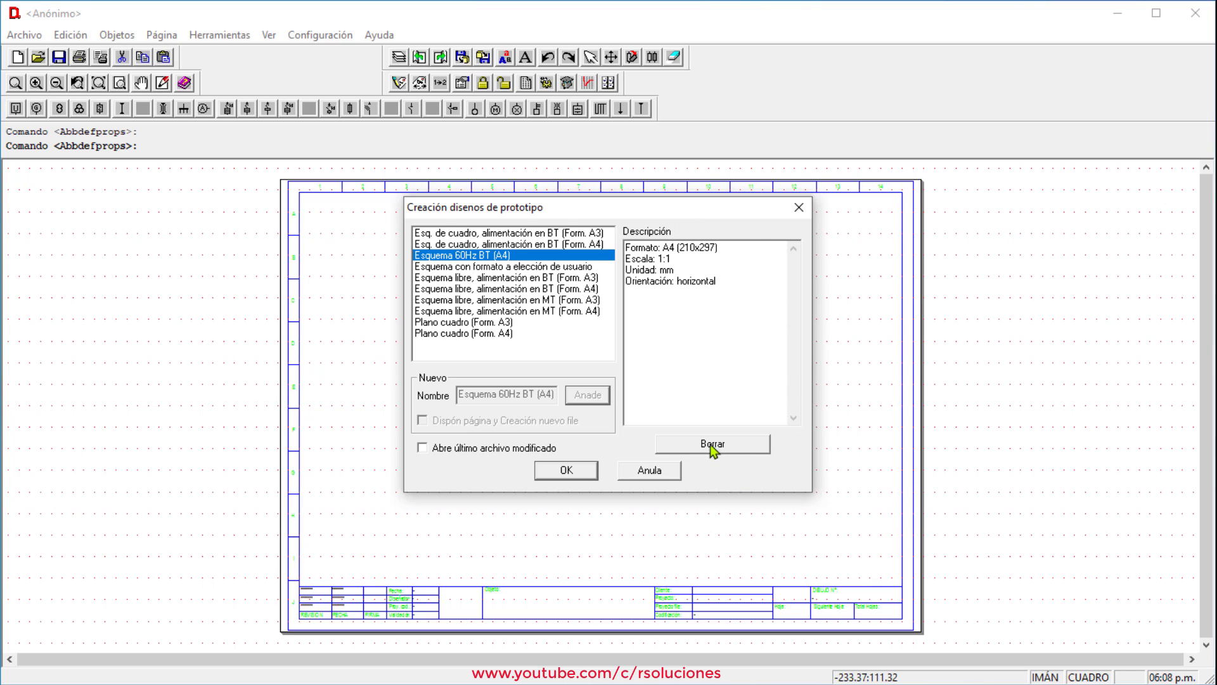
Reselect Esquema 60Hz BT (A4) in the list to confirm its A4 horizontal settings
left_click(563, 266)
left_click(563, 289)
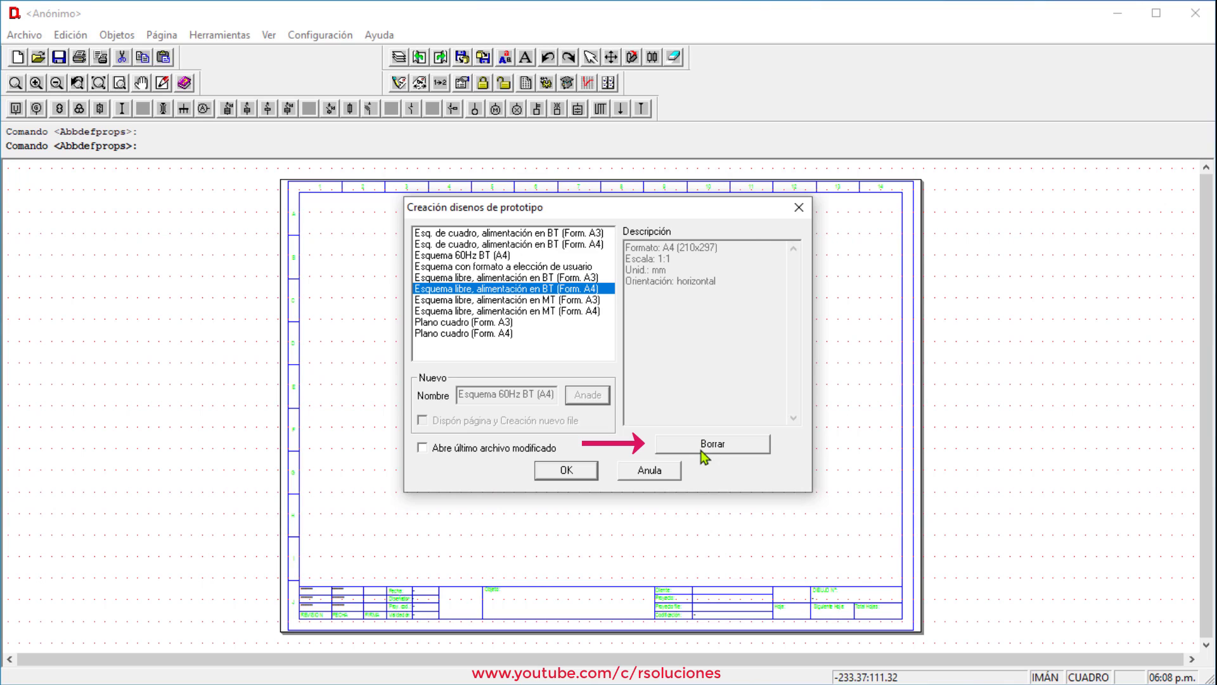
left_click(521, 256)
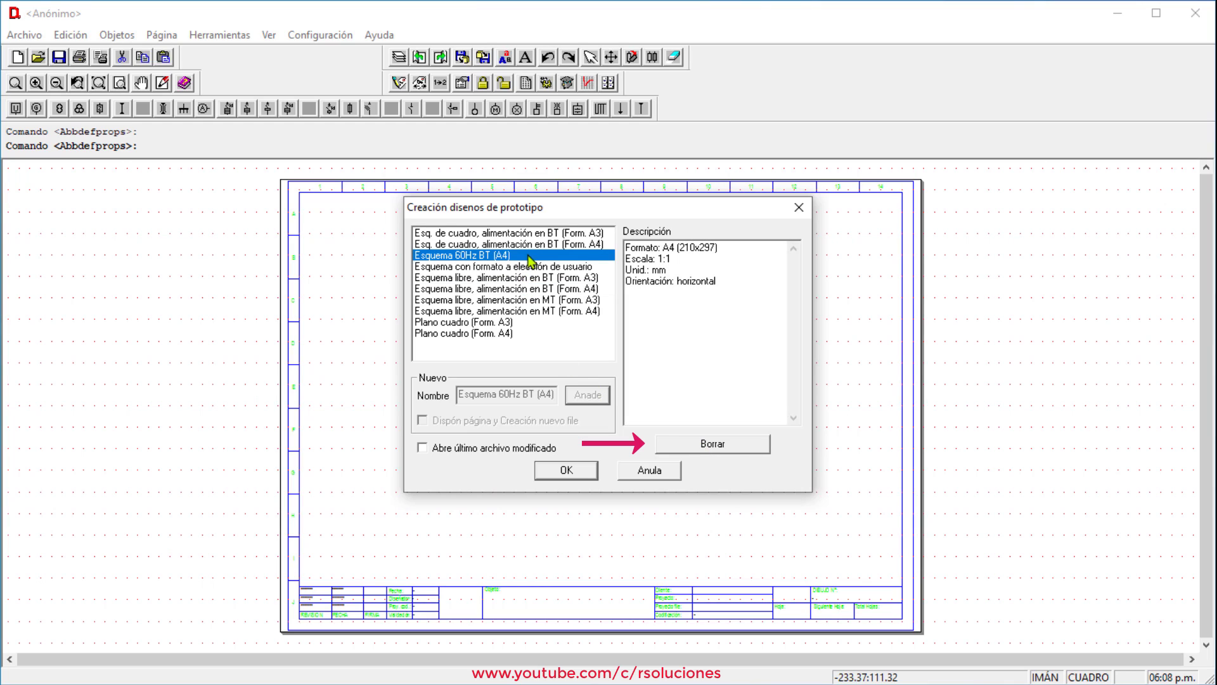
Create a new drawing from the Esquema 60Hz BT (A4) prototype
left_click(573, 470)
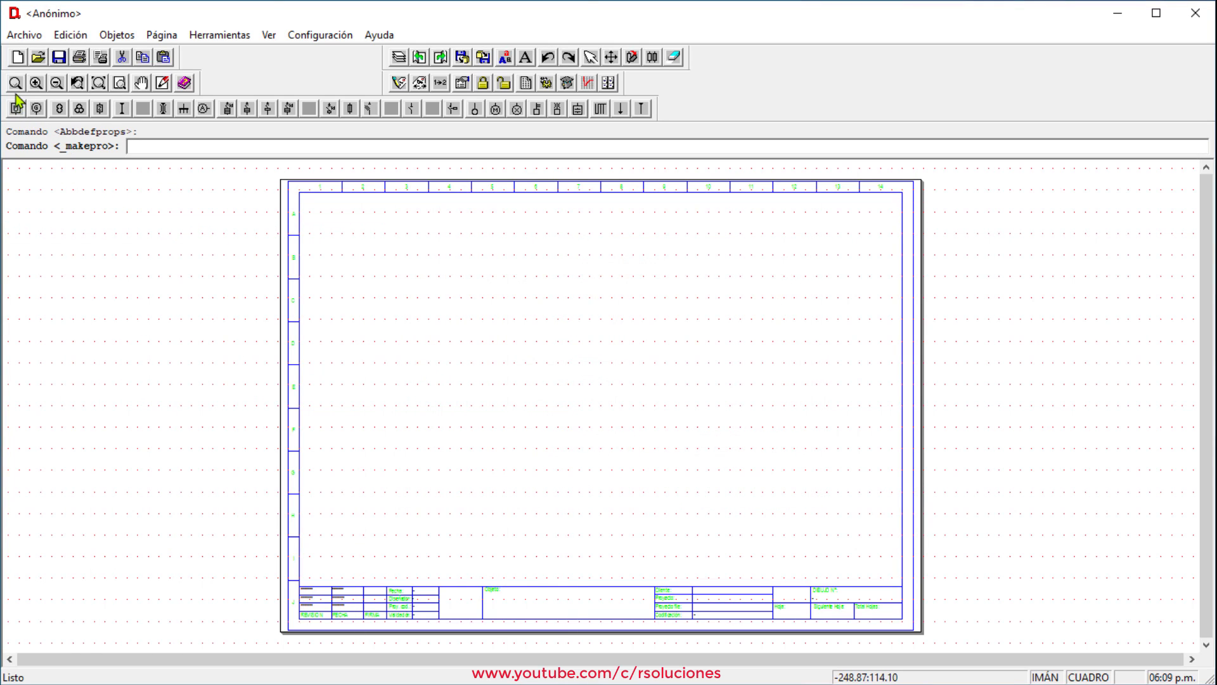
left_click(18, 58)
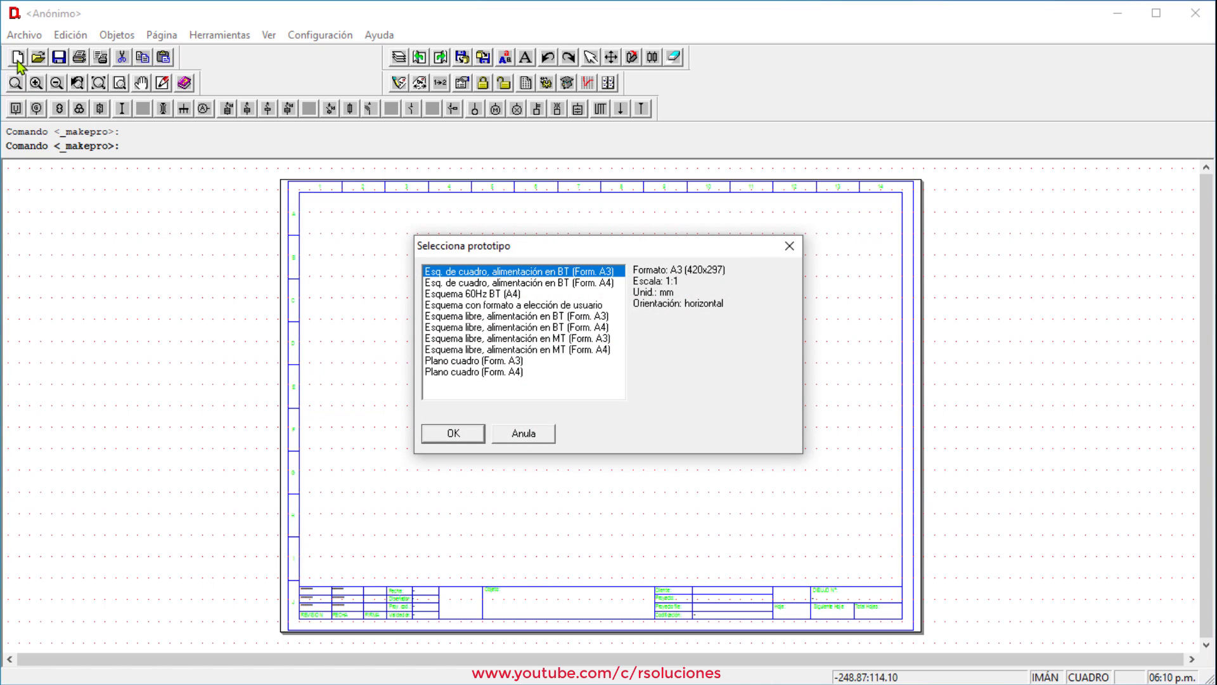
left_click(494, 296)
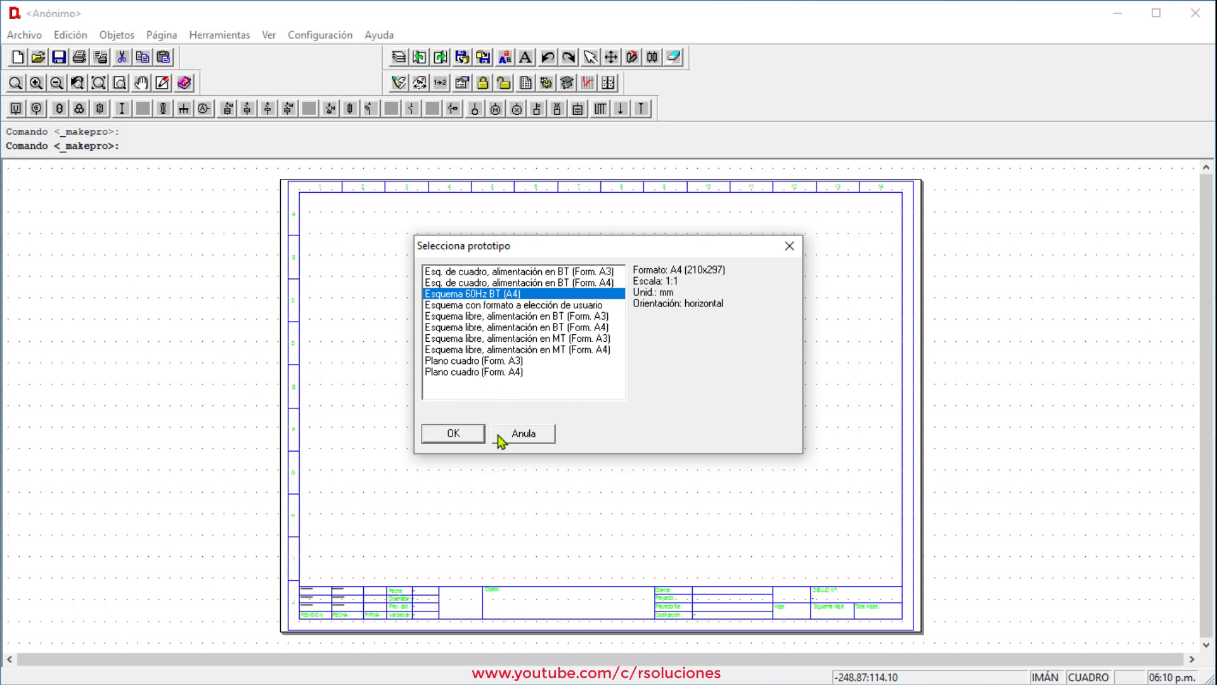
left_click(456, 434)
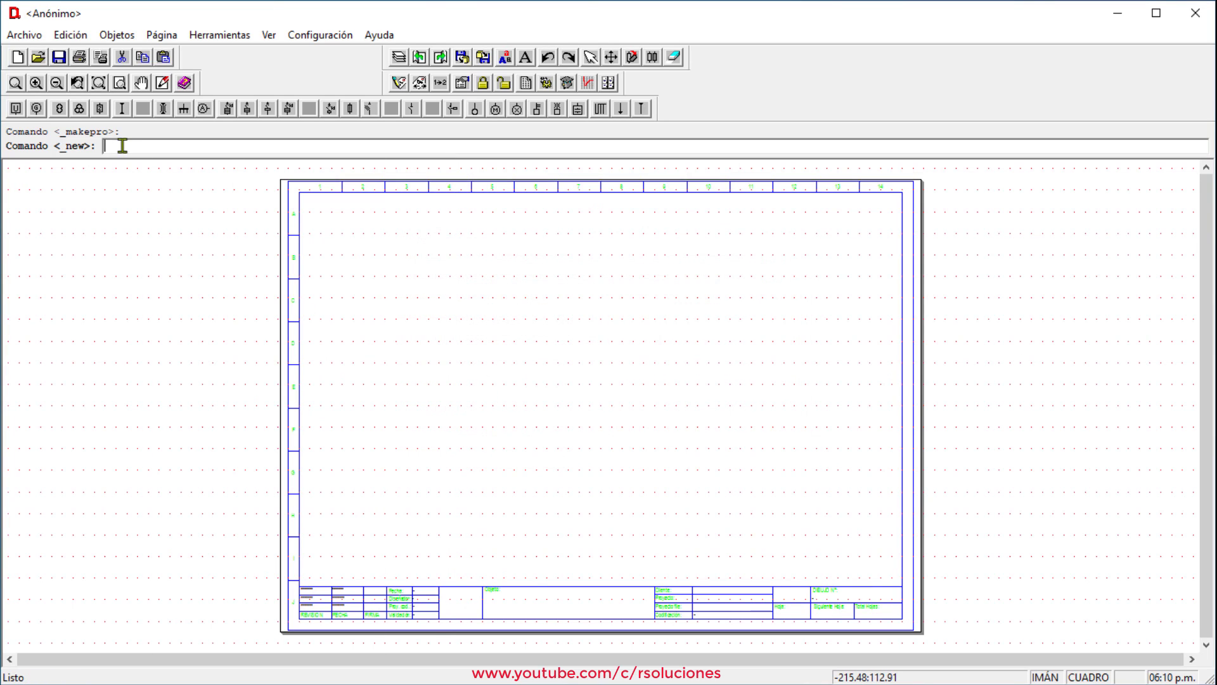
Reopen the new drawing's defaults to check the project description and Cable bt settings
left_click(33, 38)
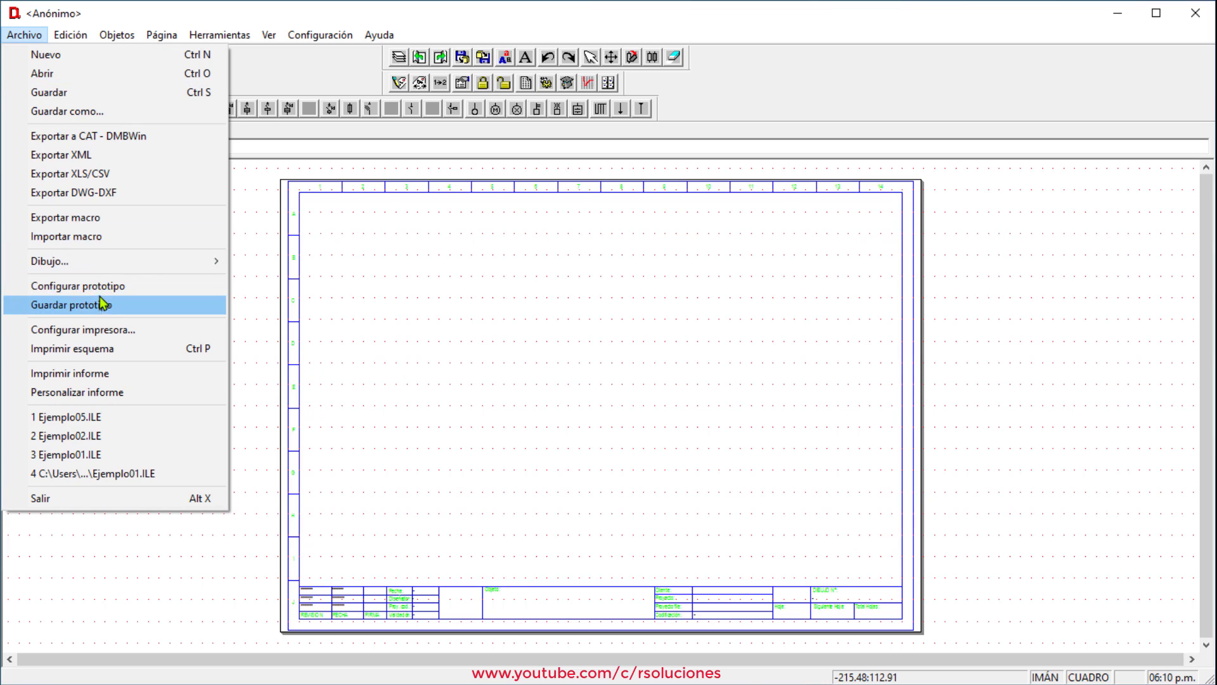
left_click(101, 287)
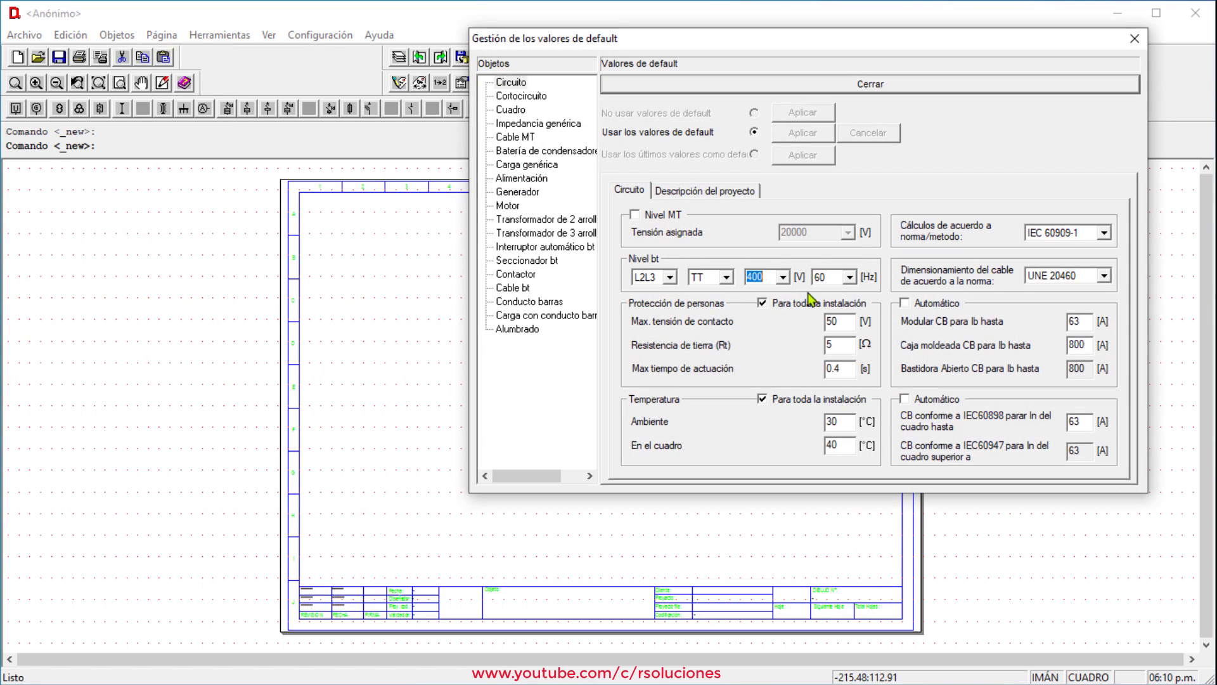
left_click(733, 193)
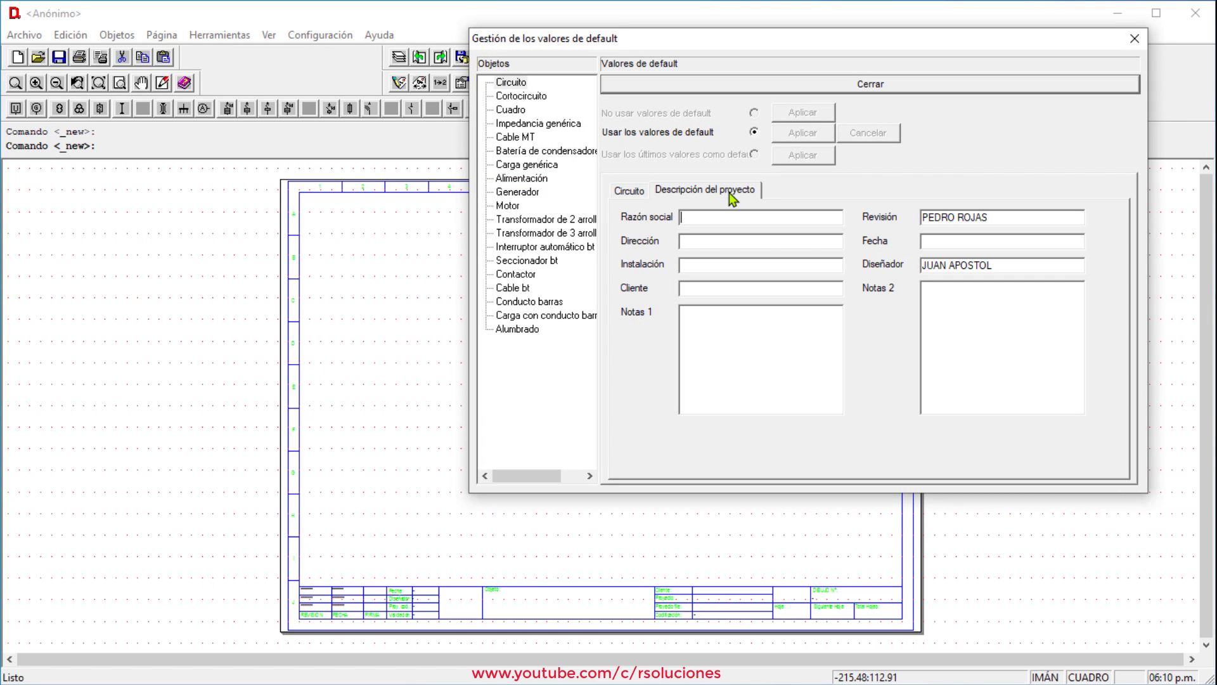
left_click(515, 289)
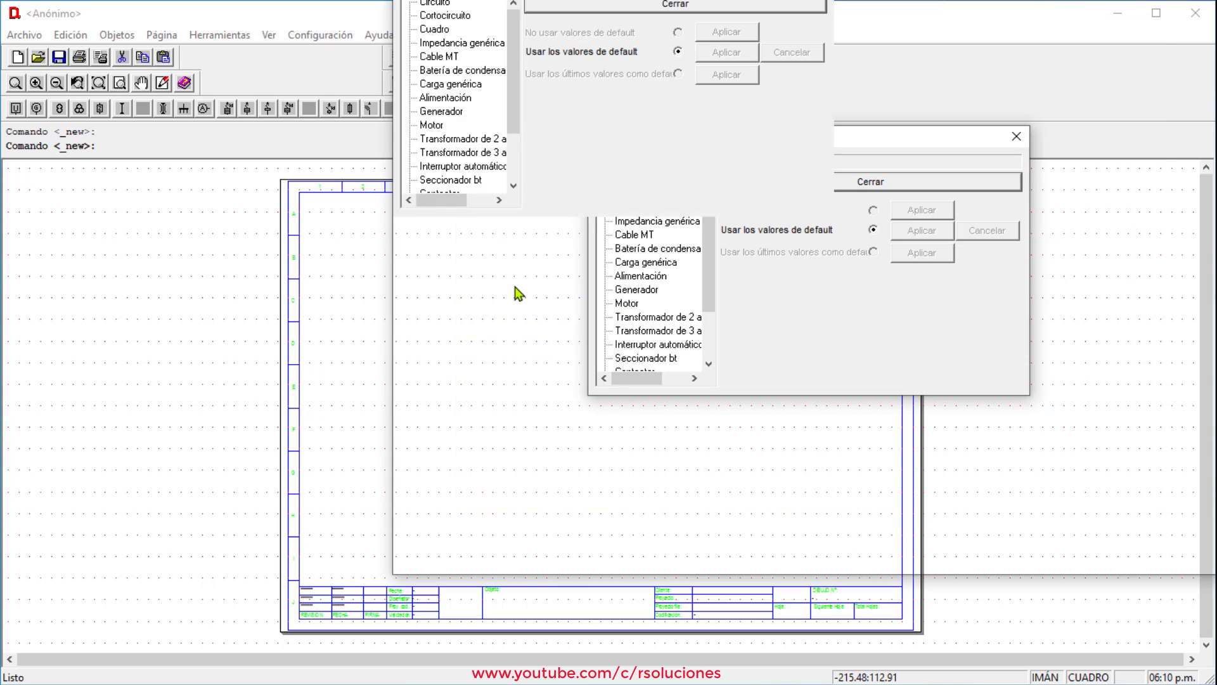